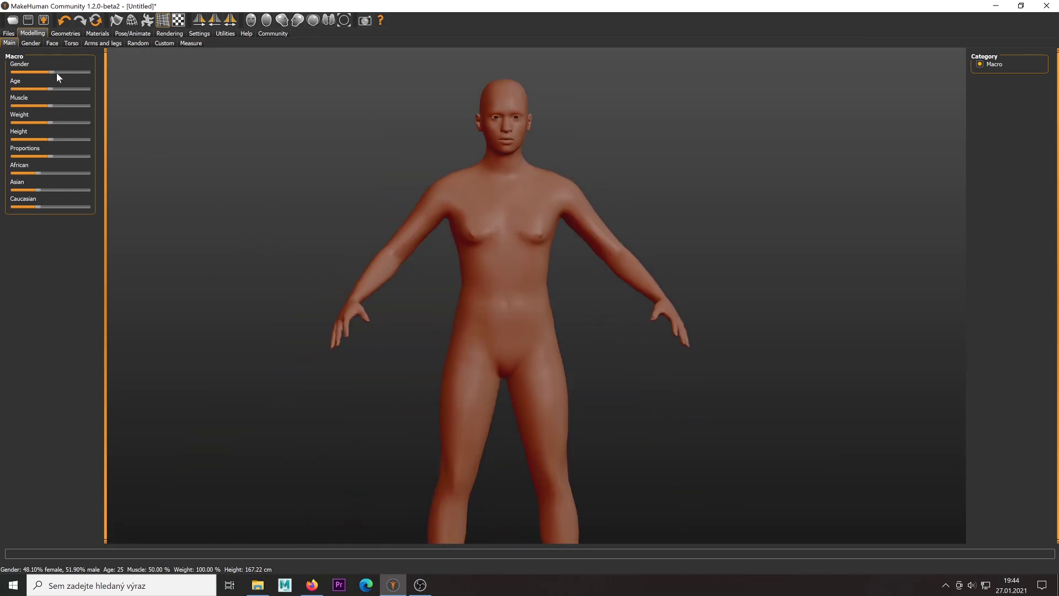
Step: Make the figure more female, younger and slimmer using the Gender, Age and Weight sliders
{"action": "left_click_drag", "start_coordinate": [52, 72], "coordinate": [17, 72]}
{"action": "mouse_move", "coordinate": [51, 89]}
{"action": "left_mouse_down"}
{"action": "mouse_move", "coordinate": [38, 89]}
{"action": "mouse_move", "coordinate": [33, 122]}
{"action": "mouse_move", "coordinate": [61, 156]}
{"action": "left_mouse_up"}
{"action": "left_click_drag", "start_coordinate": [38, 190], "coordinate": [75, 205]}
{"action": "left_click", "coordinate": [31, 43]}
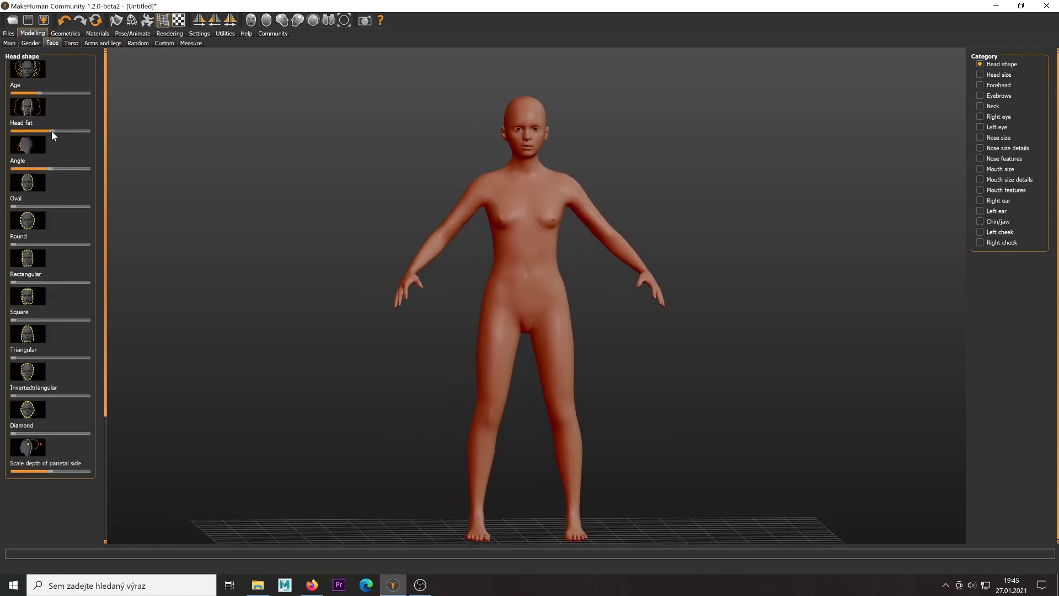
Step: Dress the character in the cocked fedora, elegant suit and black shoes
{"action": "left_click", "coordinate": [66, 33]}
{"action": "left_click", "coordinate": [1024, 86]}
{"action": "left_click", "coordinate": [1011, 138]}
{"action": "scroll", "coordinate": [1010, 248], "scroll_direction": "down", "scroll_amount": 1}
{"action": "left_click", "coordinate": [1005, 345]}
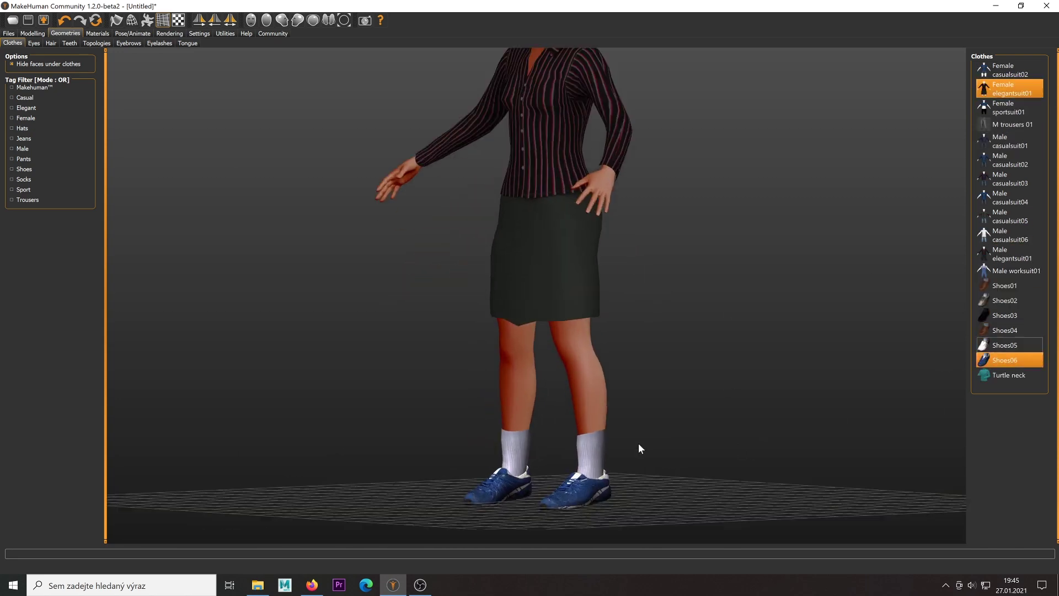
{"action": "left_click", "coordinate": [1006, 315]}
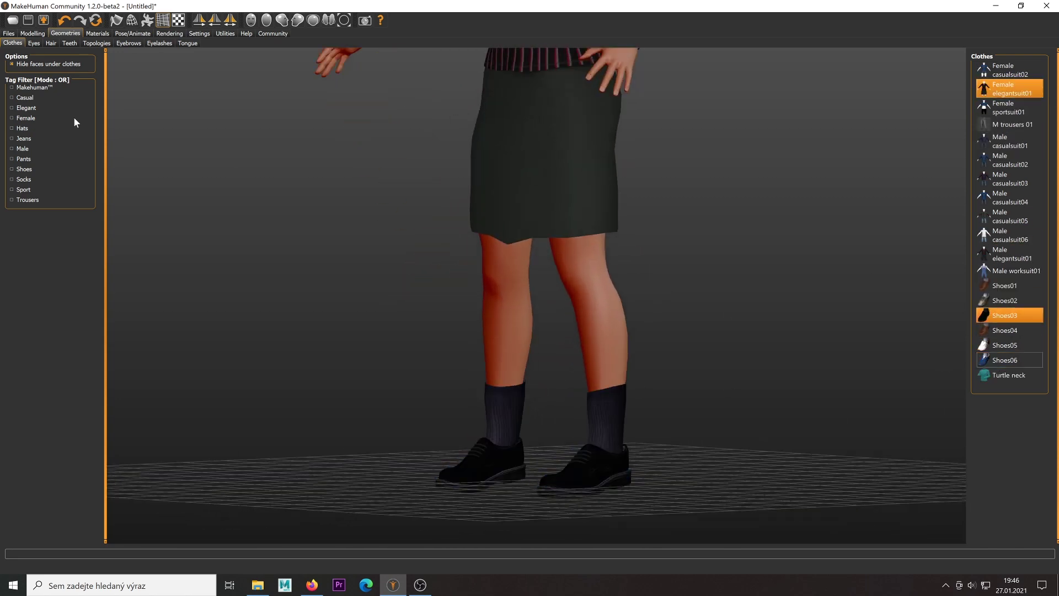
{"action": "scroll", "coordinate": [279, 268], "scroll_direction": "down", "scroll_amount": 3}
Step: Return to the macro body settings and check the model in side and front views
{"action": "left_click", "coordinate": [32, 33]}
{"action": "left_click", "coordinate": [11, 43]}
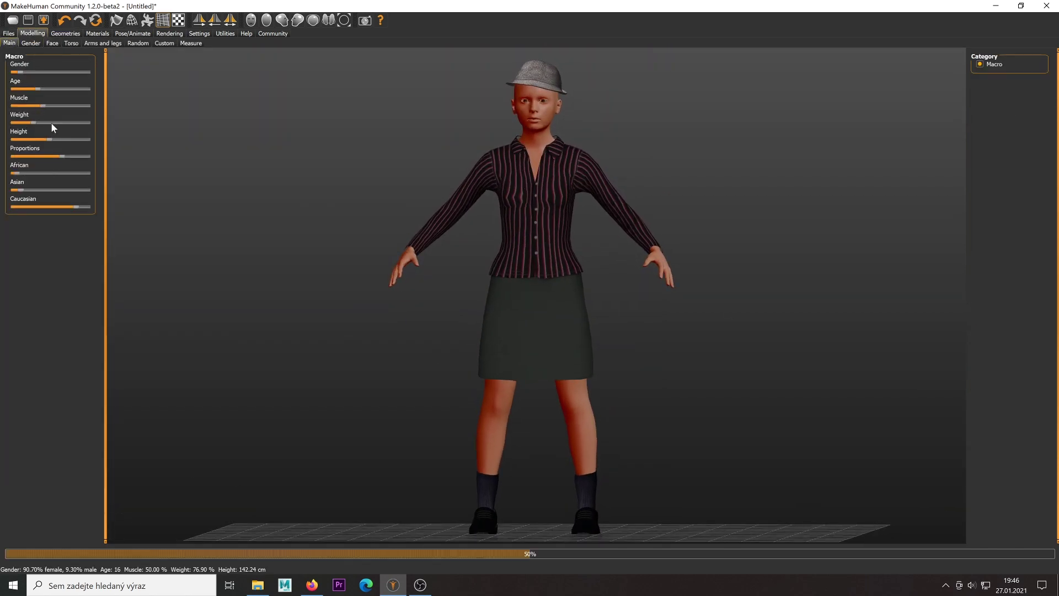
{"action": "key", "text": "ctrl+3"}
{"action": "key", "text": "ctrl+1"}
Step: Try several skins, then apply the young caucasian female special suit skin
{"action": "left_click", "coordinate": [97, 33]}
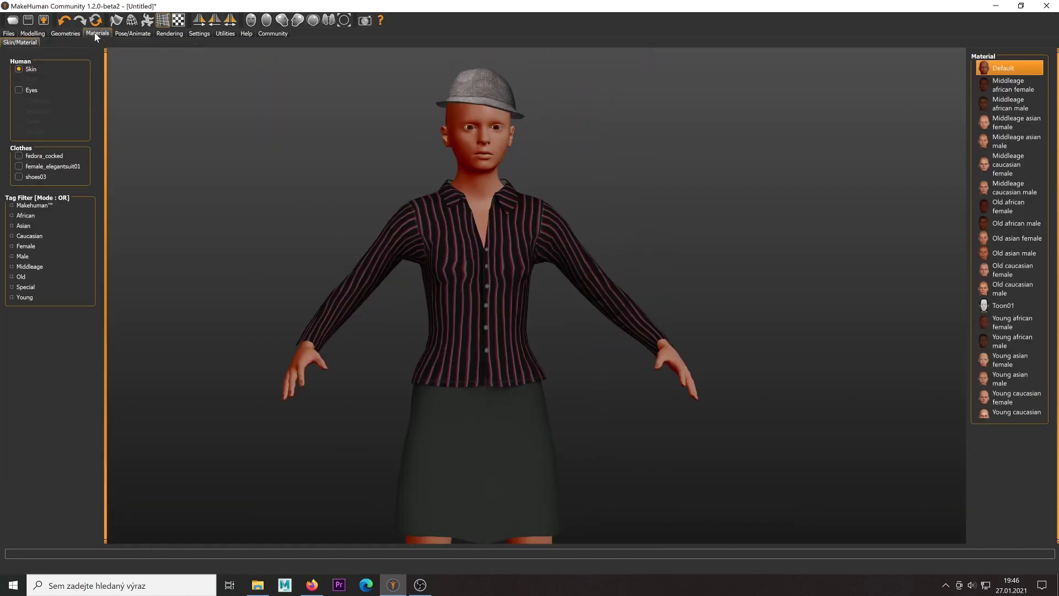
{"action": "left_click", "coordinate": [1010, 141]}
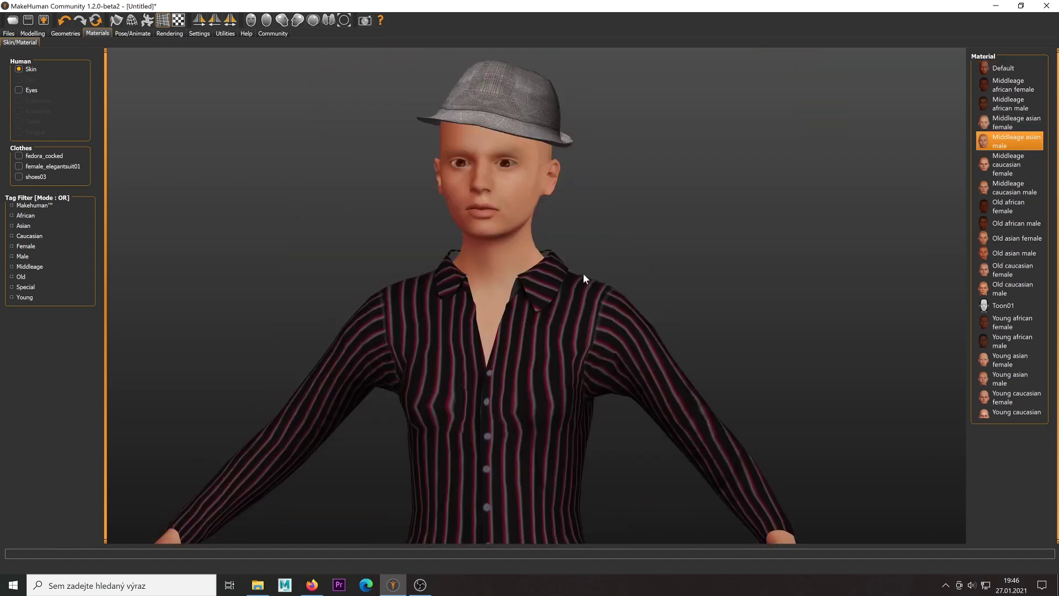
{"action": "key", "text": "Down"}
{"action": "key", "text": "Down"}
{"action": "key", "text": "Down"}
{"action": "key", "text": "Down"}
{"action": "key", "text": "Down"}
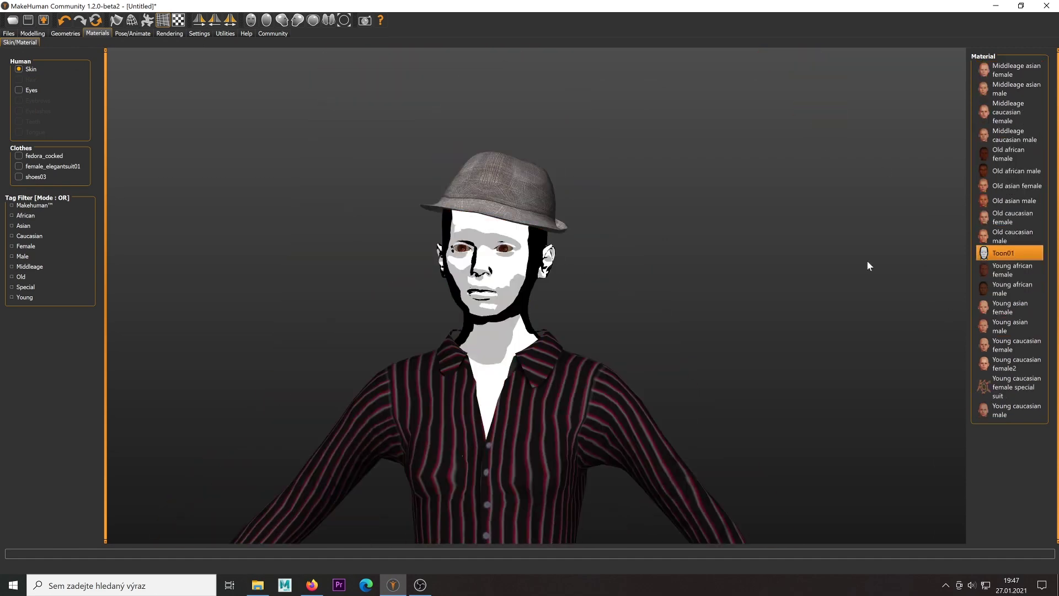
{"action": "key", "text": "Down"}
{"action": "key", "text": "Down"}
{"action": "key", "text": "Down"}
{"action": "key", "text": "Down"}
{"action": "key", "text": "Down"}
{"action": "scroll", "coordinate": [509, 253], "scroll_direction": "up", "scroll_amount": 2}
{"action": "scroll", "coordinate": [614, 331], "scroll_direction": "up", "scroll_amount": 3}
{"action": "left_click", "coordinate": [1037, 376]}
{"action": "left_click", "coordinate": [1039, 332]}
Step: Switch the body to the Female generic topology, then return to gender shaping settings
{"action": "left_click", "coordinate": [65, 33]}
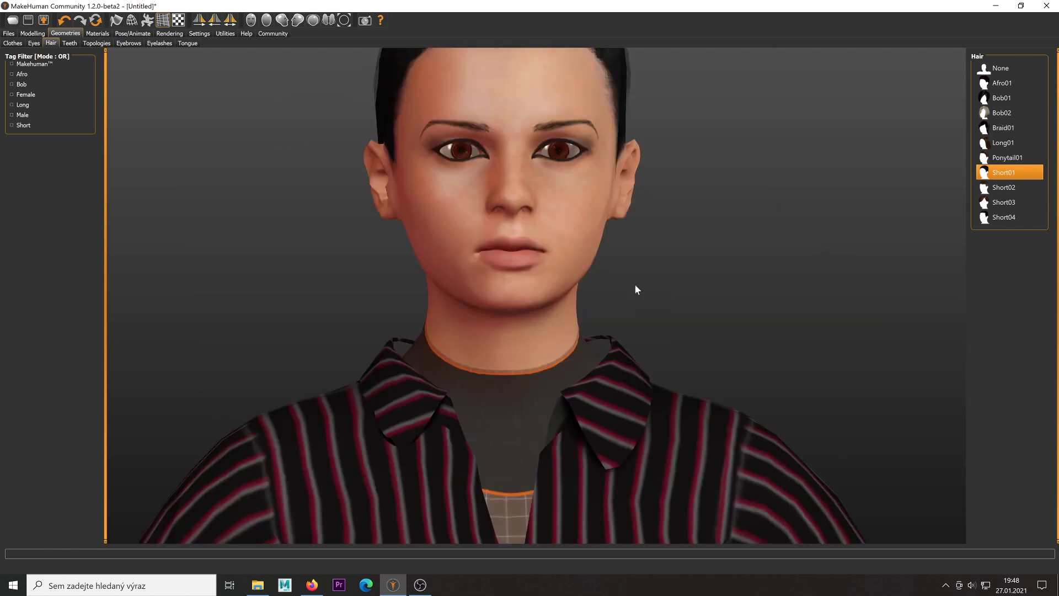
{"action": "left_click", "coordinate": [97, 42]}
{"action": "left_click", "coordinate": [1029, 100]}
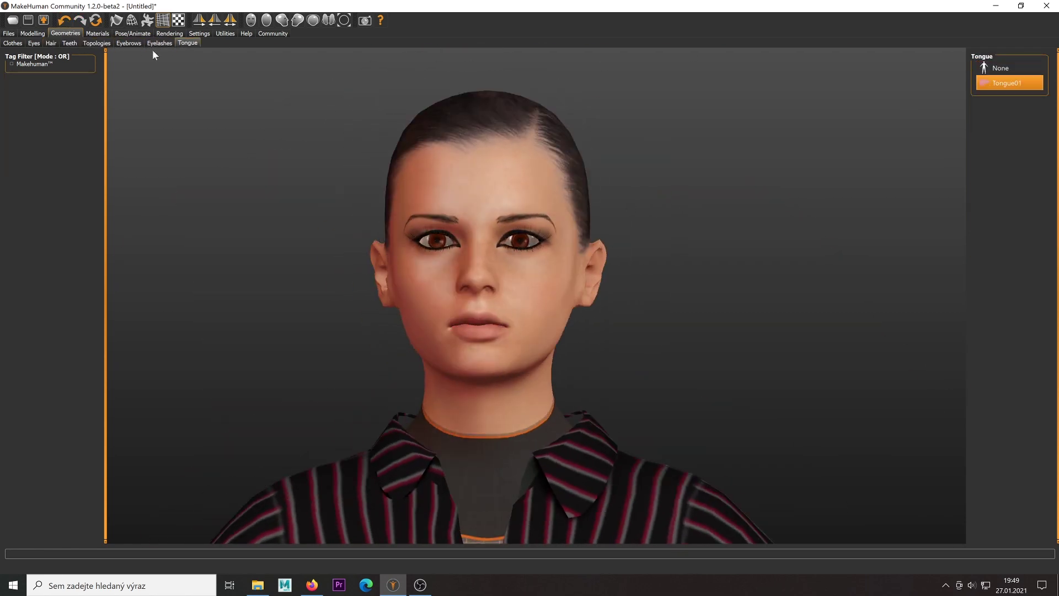
{"action": "left_click", "coordinate": [32, 33]}
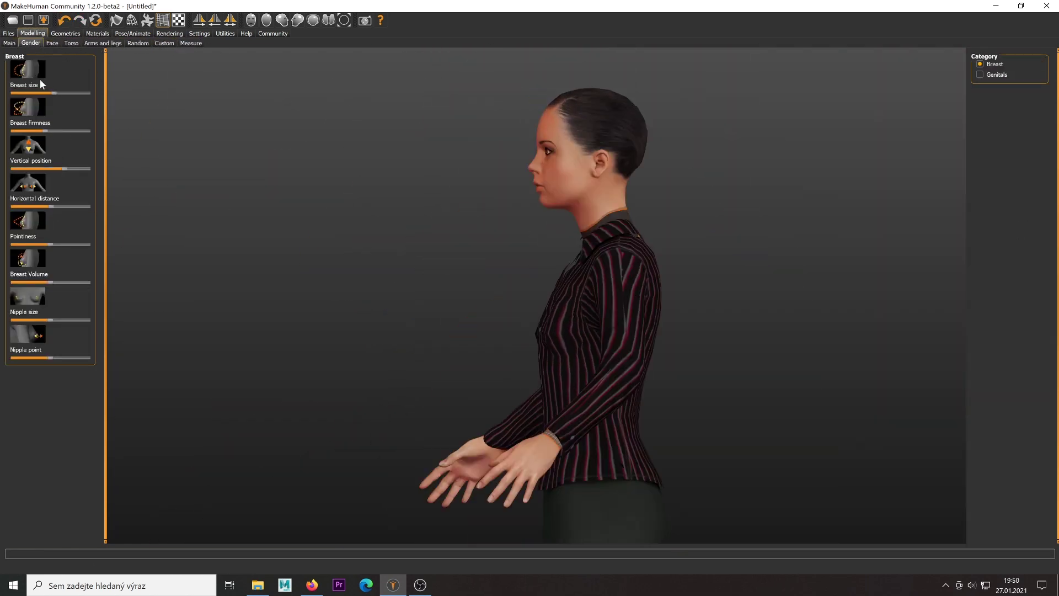
{"action": "left_click", "coordinate": [53, 43]}
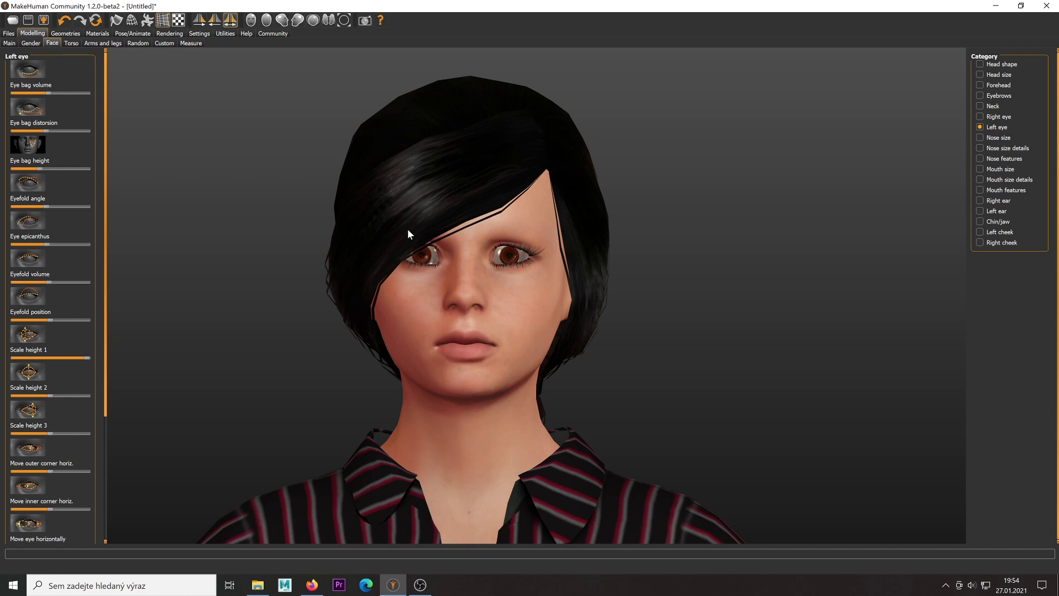
Step: Drag the left eye's Scale height 1 slider to its minimum
{"action": "left_click_drag", "start_coordinate": [36, 358], "coordinate": [1, 365]}
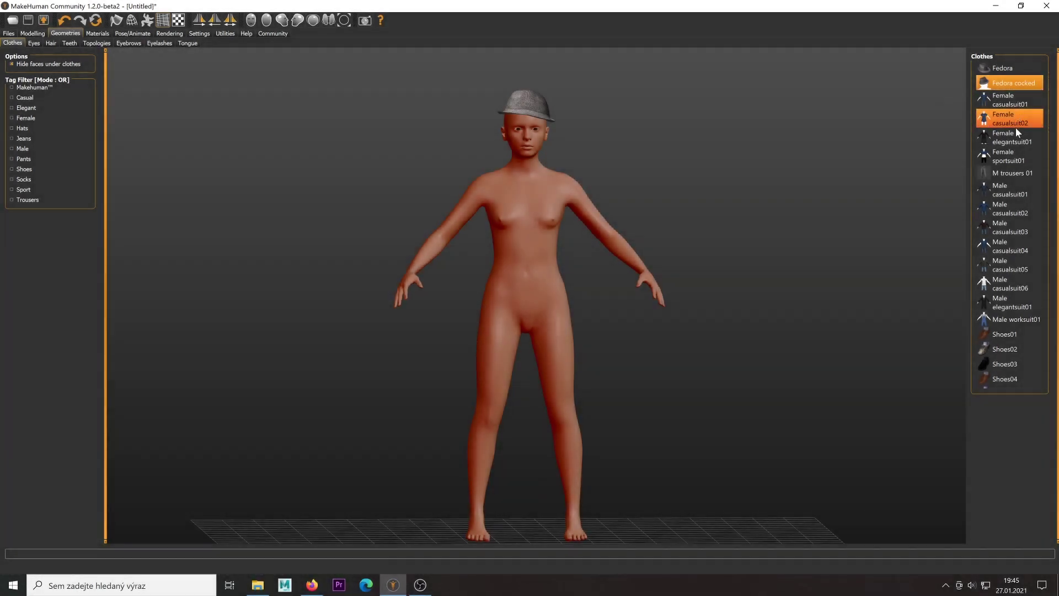
Step: Dress the character in the elegant suit from the Clothes list
{"action": "left_click", "coordinate": [1015, 130]}
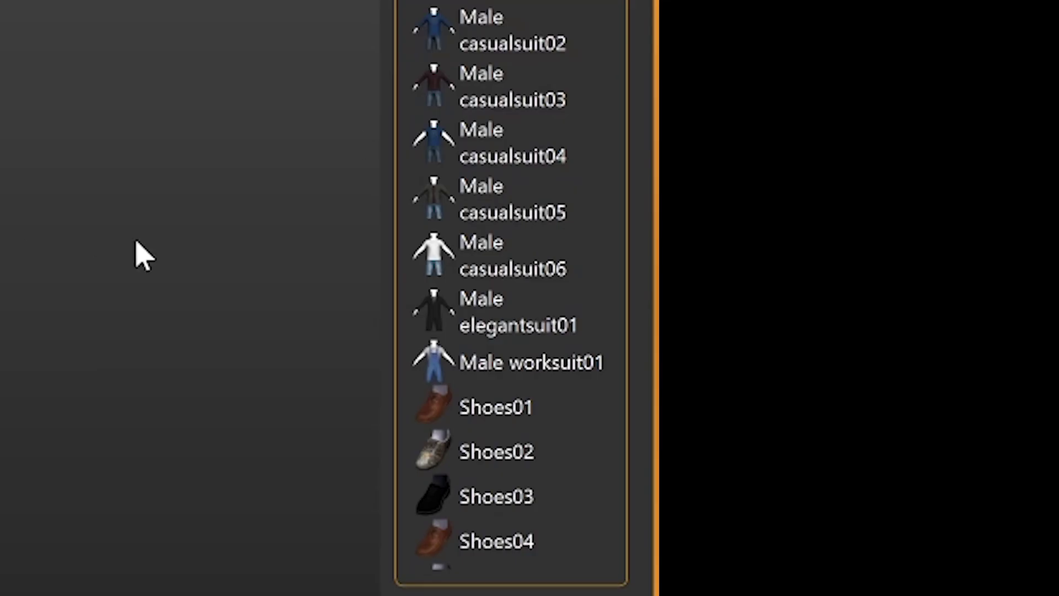
{"action": "scroll", "coordinate": [463, 402], "scroll_direction": "down", "scroll_amount": 3}
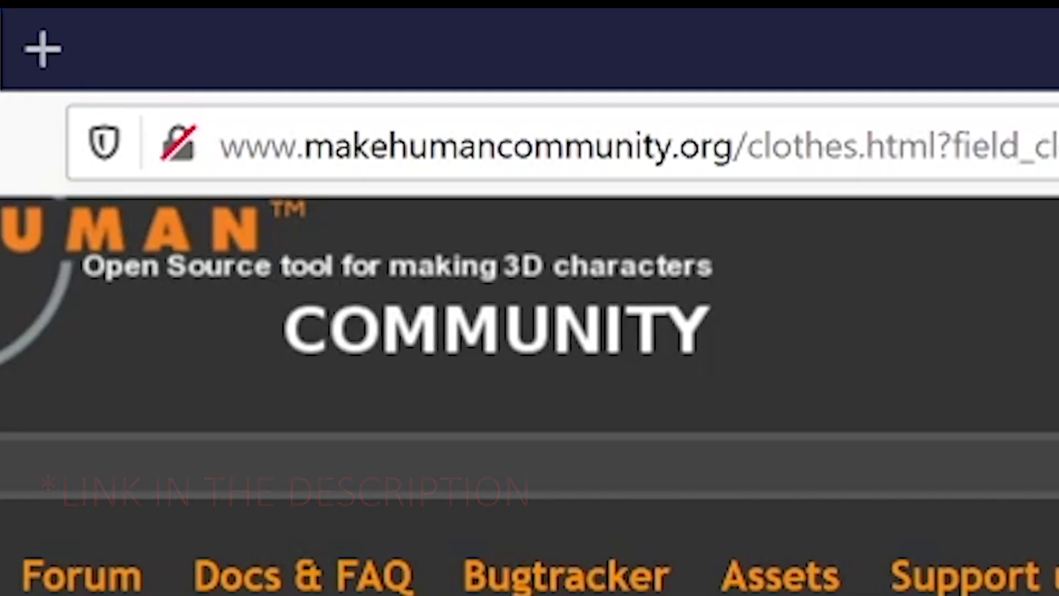
{"action": "scroll", "coordinate": [112, 478], "scroll_direction": "down", "scroll_amount": 5}
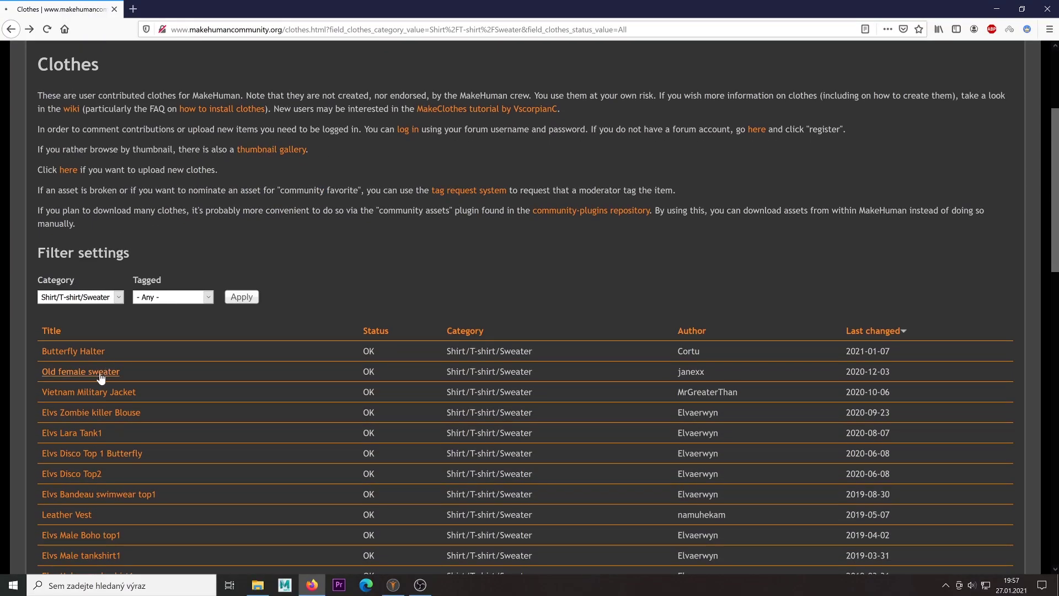
Step: View the Old female sweater and Elvs Zombie killer Blouse pages, then open more assets in new tabs
{"action": "left_click", "coordinate": [100, 374]}
{"action": "scroll", "coordinate": [213, 347], "scroll_direction": "down", "scroll_amount": 5}
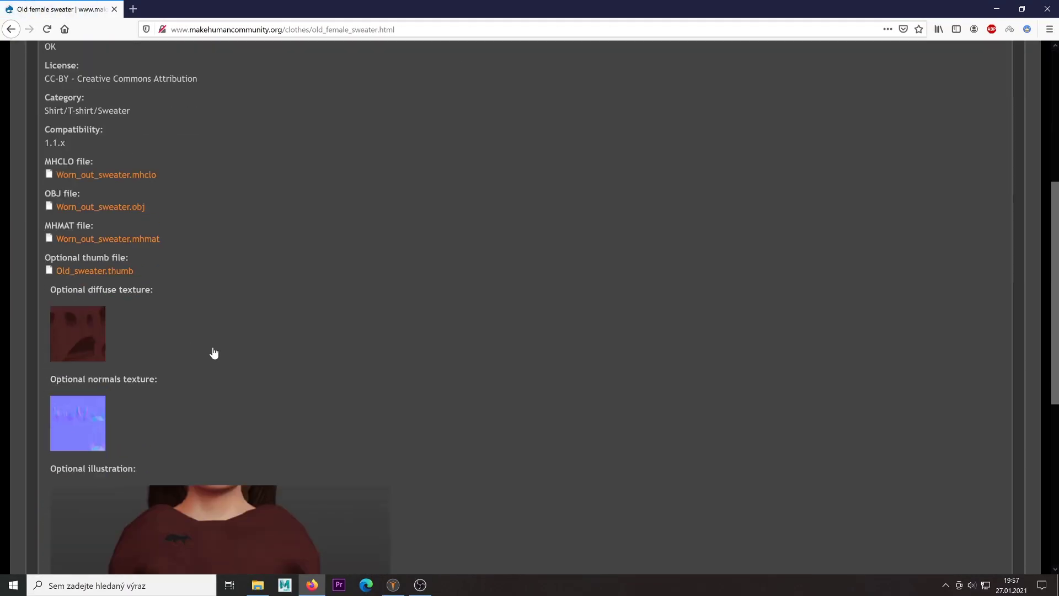
{"action": "scroll", "coordinate": [283, 382], "scroll_direction": "down", "scroll_amount": 2}
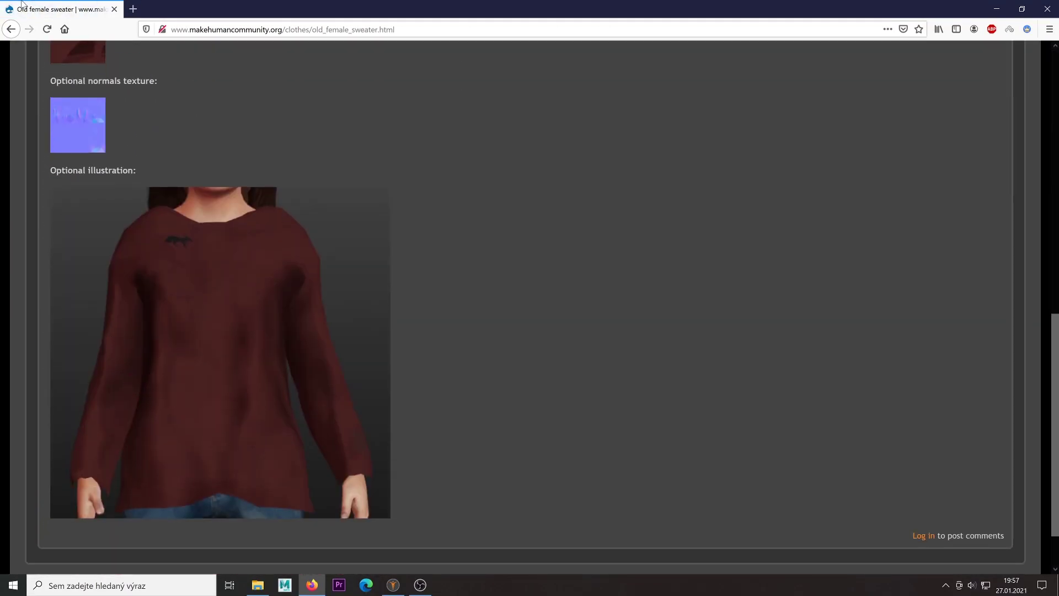
{"action": "left_click", "coordinate": [11, 30]}
{"action": "scroll", "coordinate": [134, 319], "scroll_direction": "down", "scroll_amount": 2}
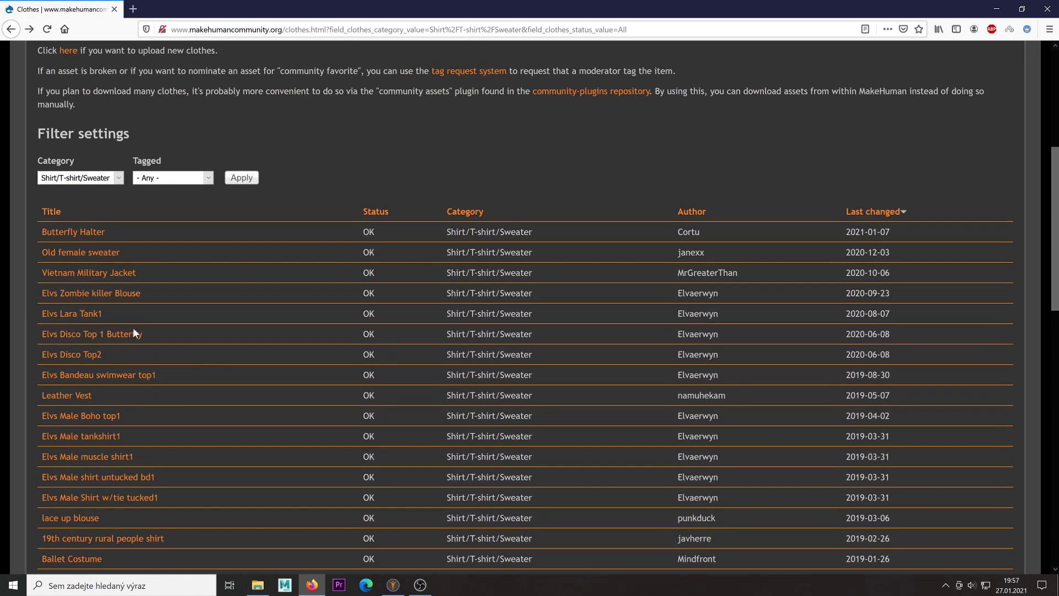
{"action": "left_click", "coordinate": [112, 296]}
{"action": "scroll", "coordinate": [262, 366], "scroll_direction": "down", "scroll_amount": 5}
{"action": "scroll", "coordinate": [262, 366], "scroll_direction": "down", "scroll_amount": 5}
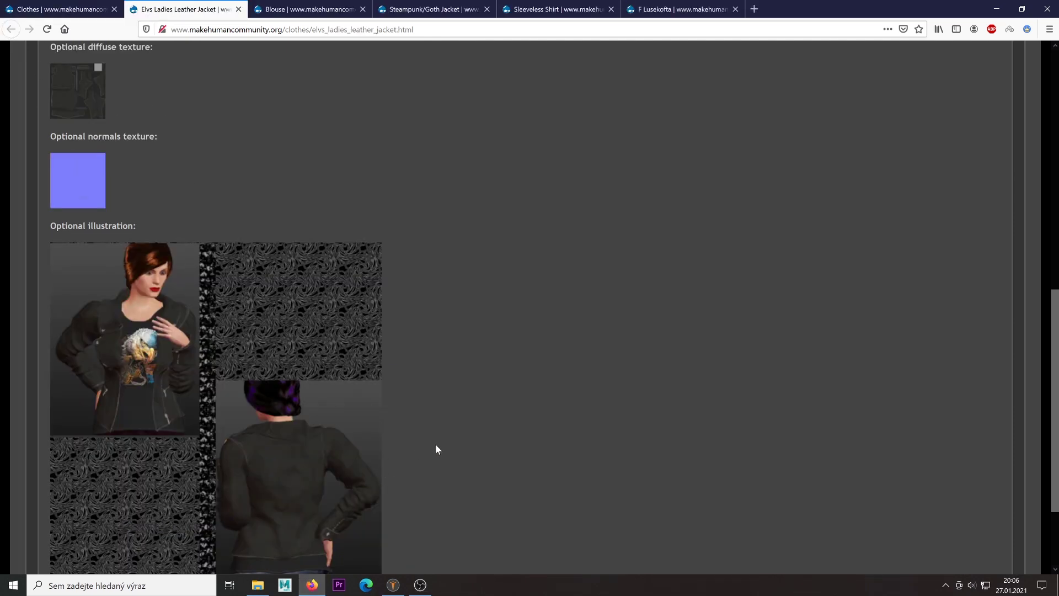
{"action": "middle_click", "coordinate": [437, 448]}
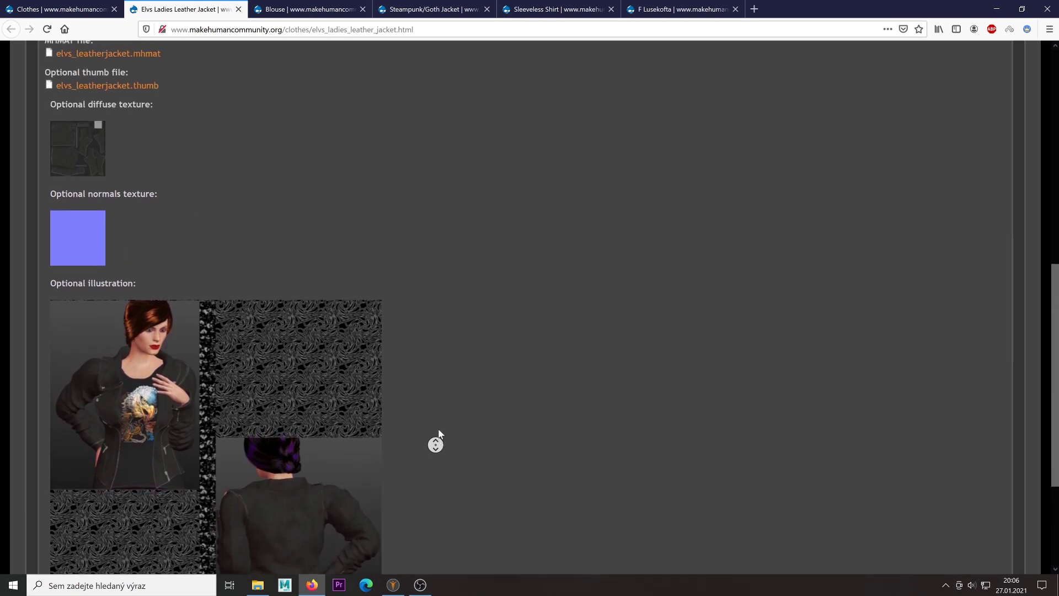
Step: Download the leather jacket's MHCLO, OBJ, MHMAT and thumbnail files
{"action": "middle_click", "coordinate": [406, 436]}
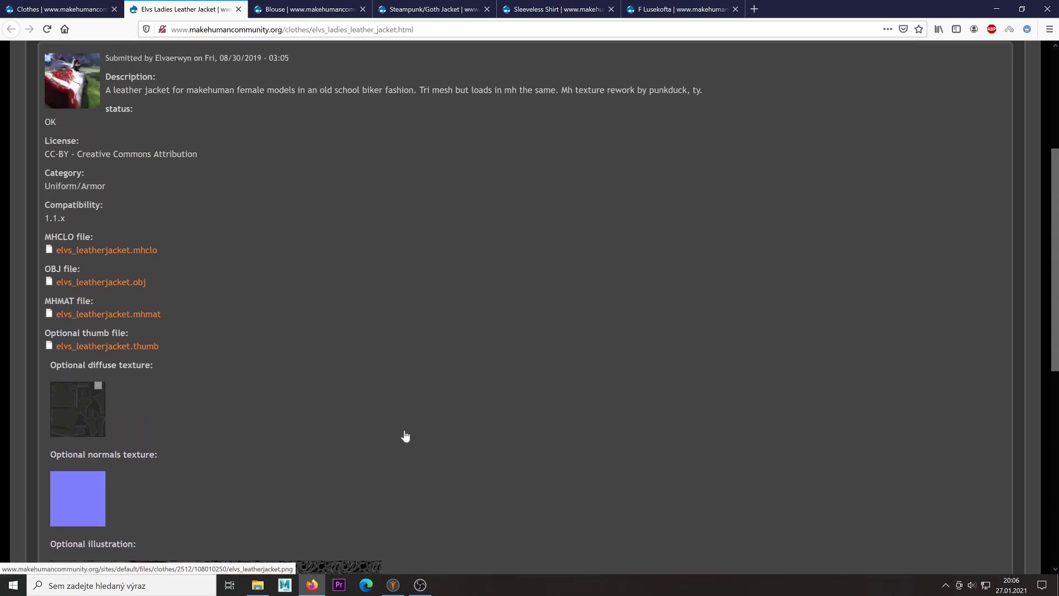
{"action": "left_click", "coordinate": [145, 251]}
{"action": "left_click", "coordinate": [656, 320]}
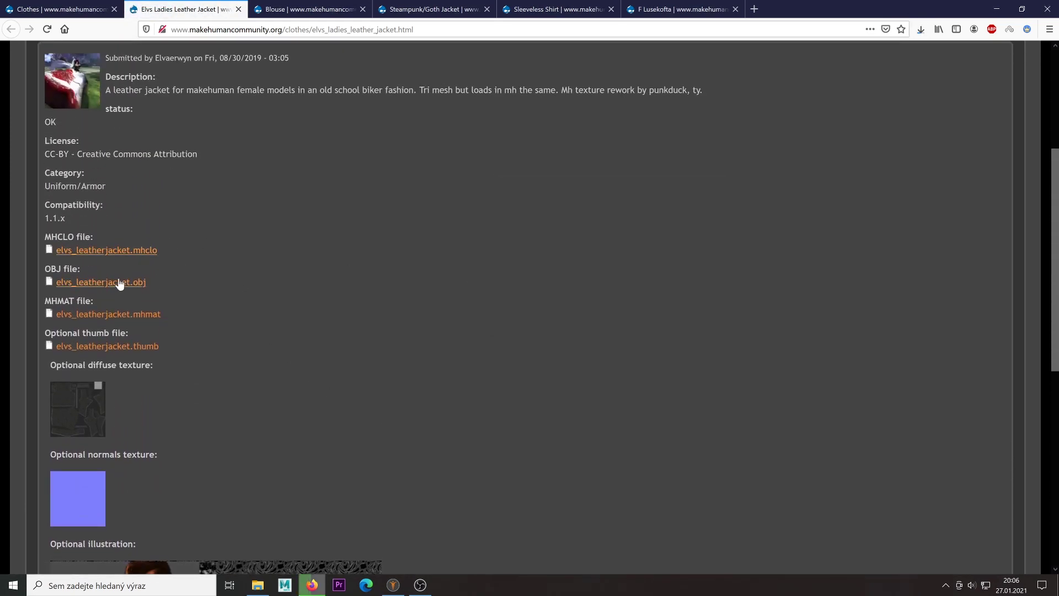
{"action": "left_click", "coordinate": [118, 282]}
{"action": "left_click", "coordinate": [655, 319]}
{"action": "left_click", "coordinate": [108, 316]}
{"action": "left_click", "coordinate": [653, 320]}
{"action": "left_click", "coordinate": [118, 351]}
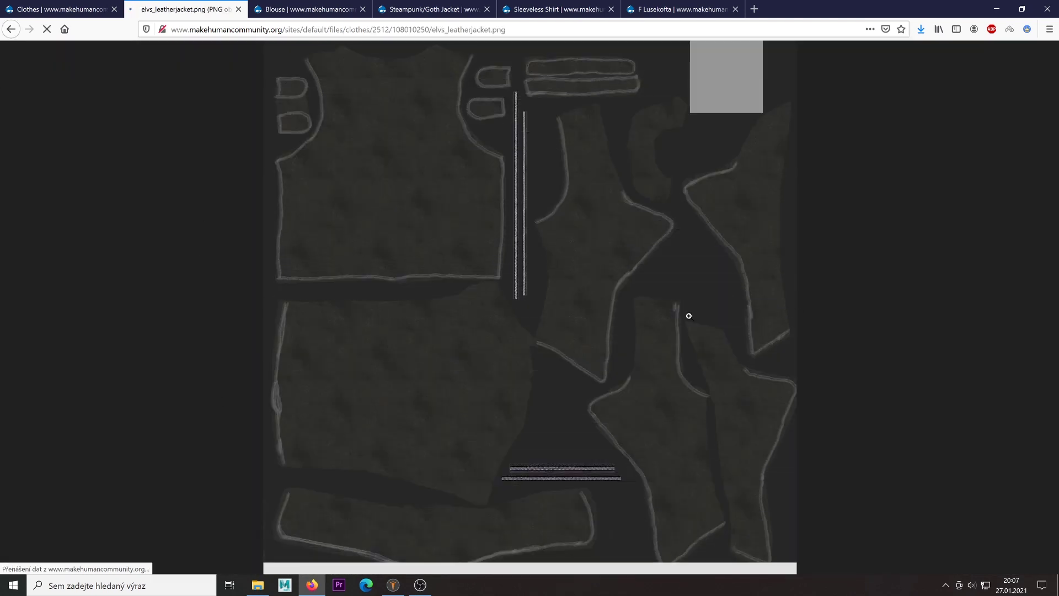
Step: Save the jacket's diffuse and normals texture images and check the finished downloads
{"action": "right_click", "coordinate": [631, 333]}
{"action": "left_click", "coordinate": [654, 359]}
{"action": "left_click", "coordinate": [253, 230]}
{"action": "left_click", "coordinate": [10, 30]}
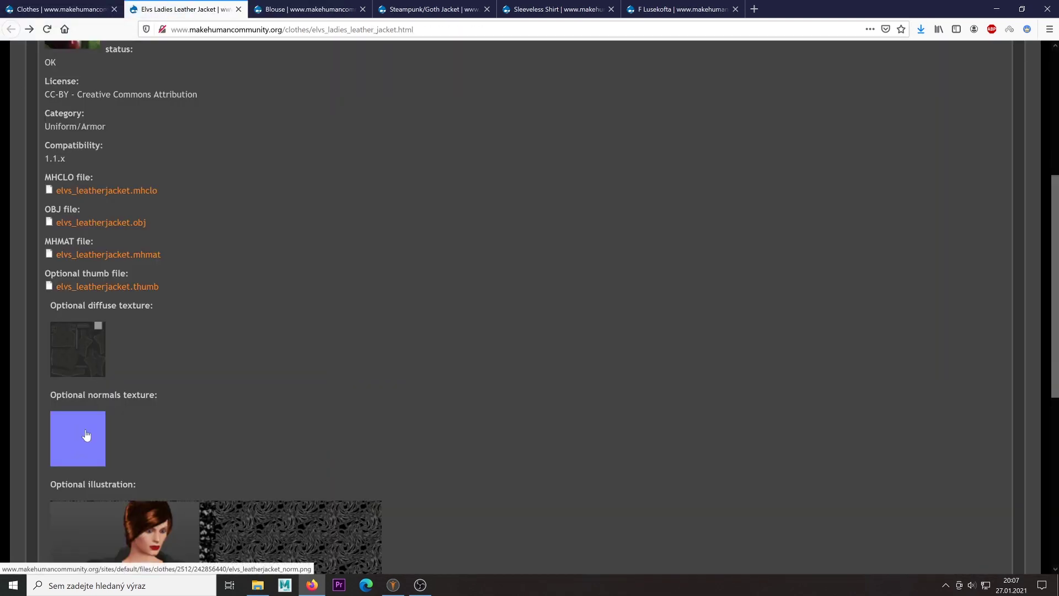
{"action": "left_click", "coordinate": [94, 451]}
{"action": "right_click", "coordinate": [531, 275]}
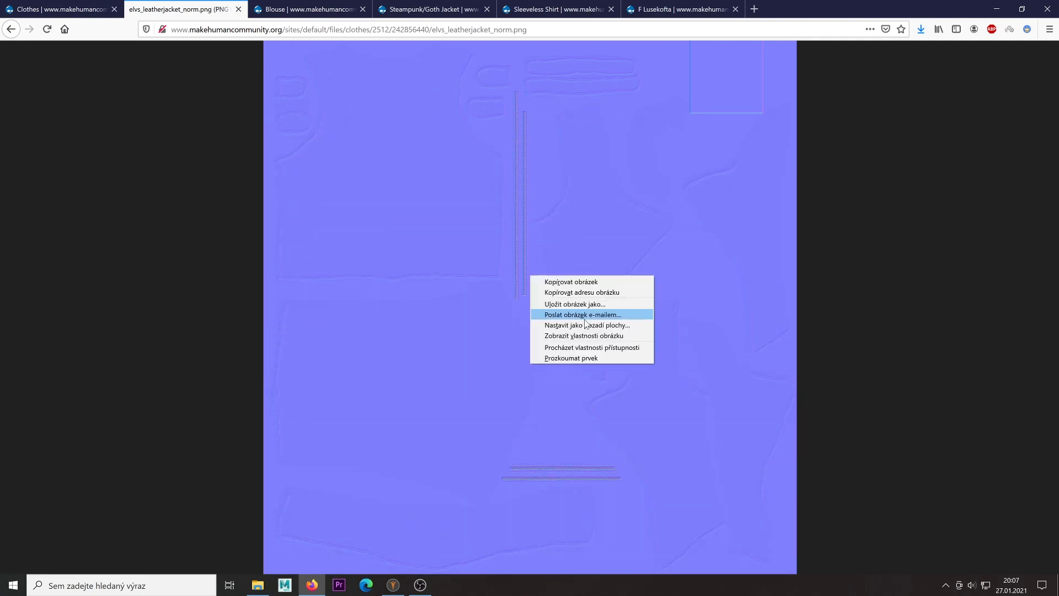
{"action": "left_click", "coordinate": [587, 307]}
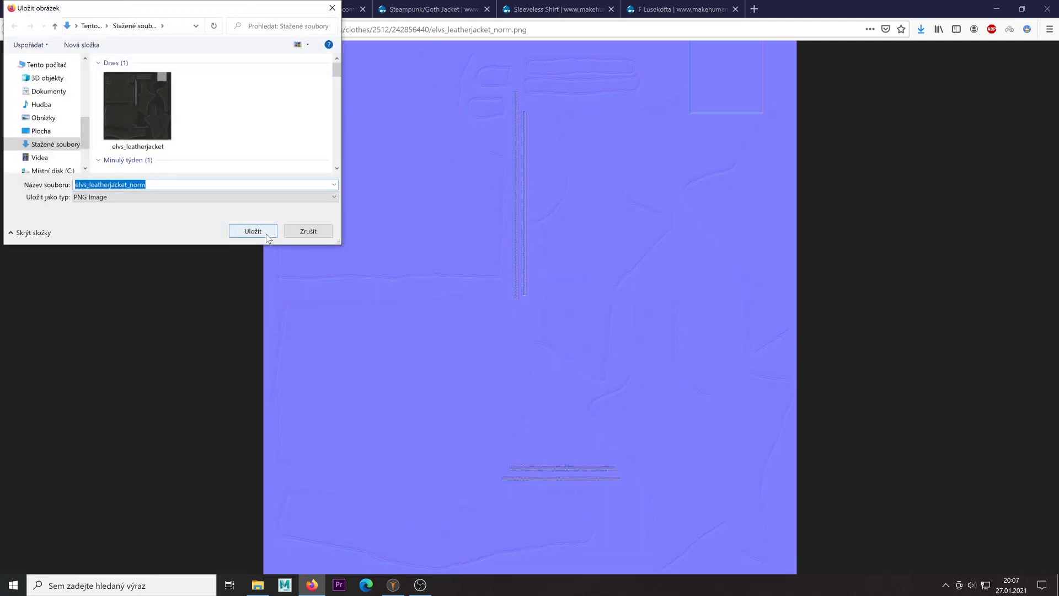
{"action": "left_click", "coordinate": [267, 238]}
{"action": "key", "text": "alt+Left"}
{"action": "left_click", "coordinate": [922, 31]}
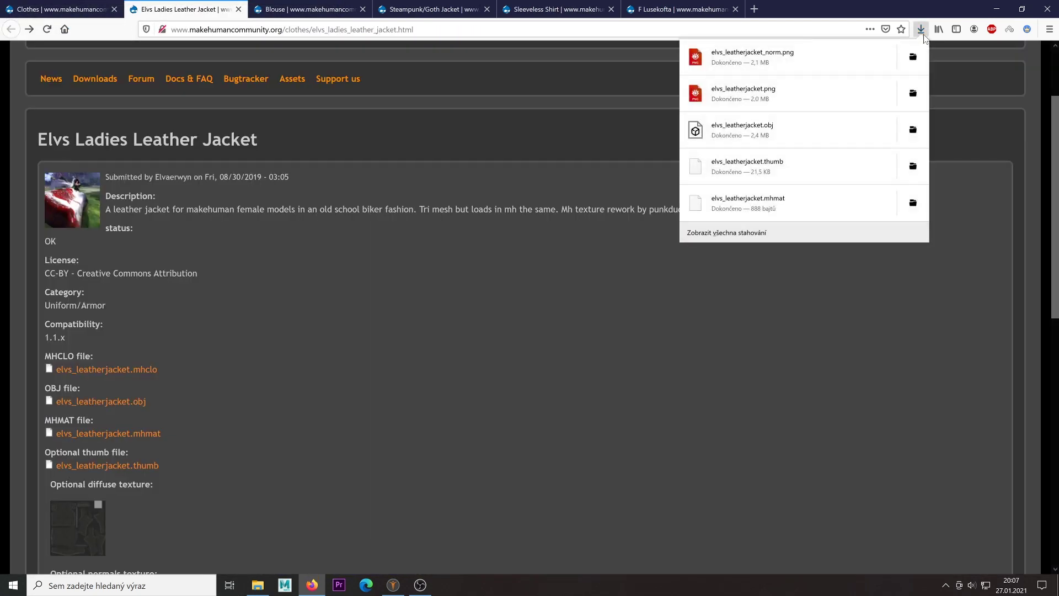
Step: Copy all eight jacket files from 'makehuman download' into makehuman > v1py3 > data > clothes
{"action": "left_click", "coordinate": [913, 56]}
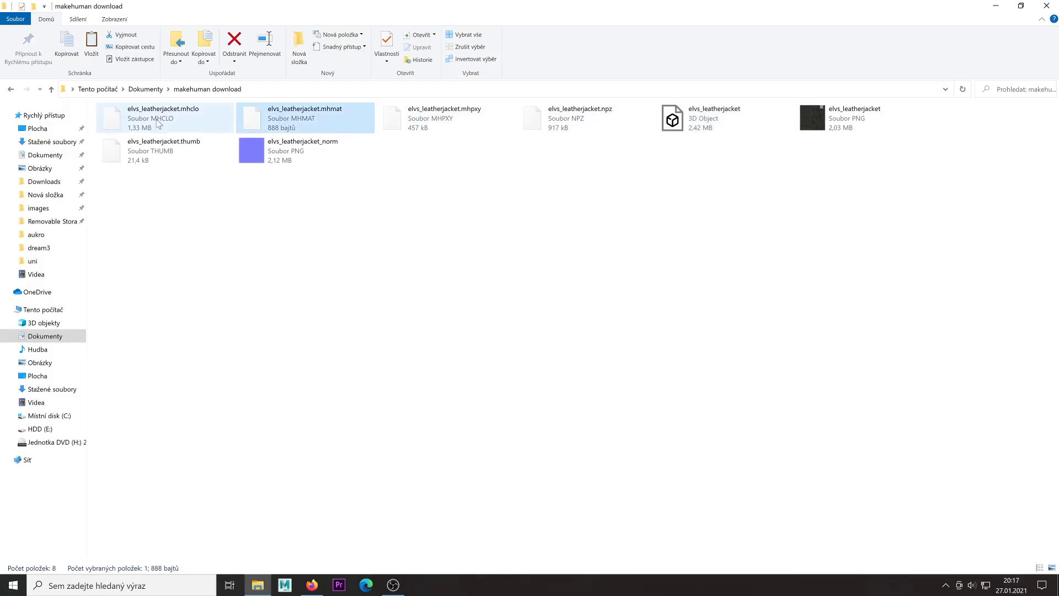
{"action": "key", "text": "ctrl+a"}
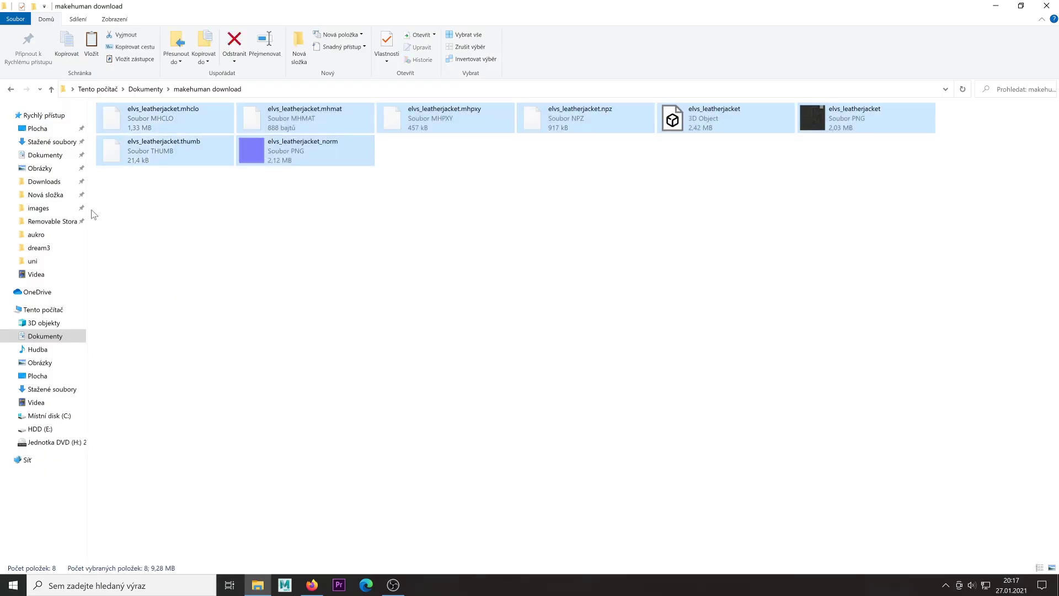
{"action": "key", "text": "alt+Up"}
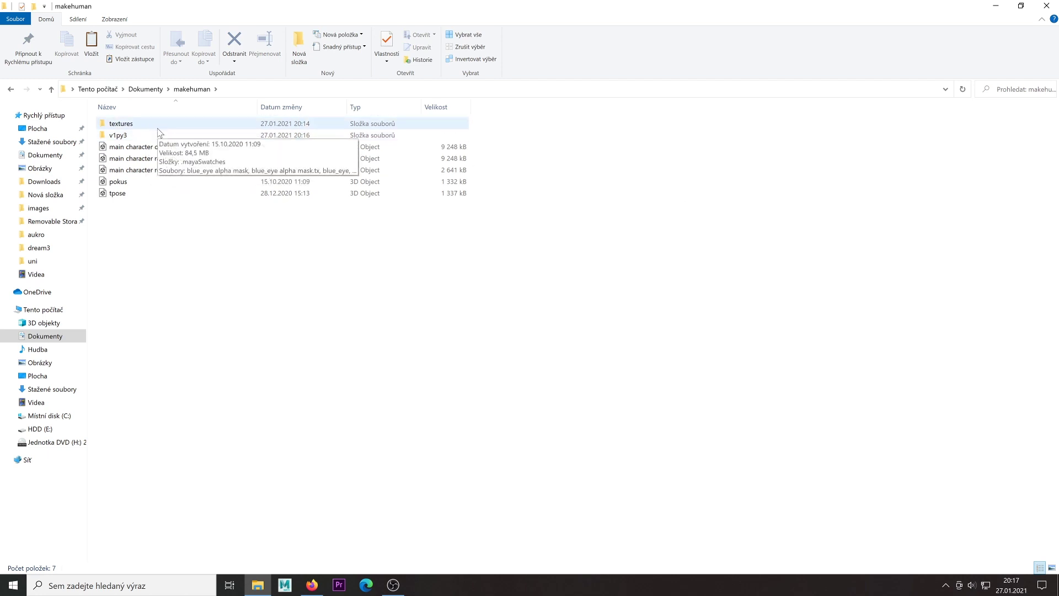
{"action": "double_click", "coordinate": [161, 134]}
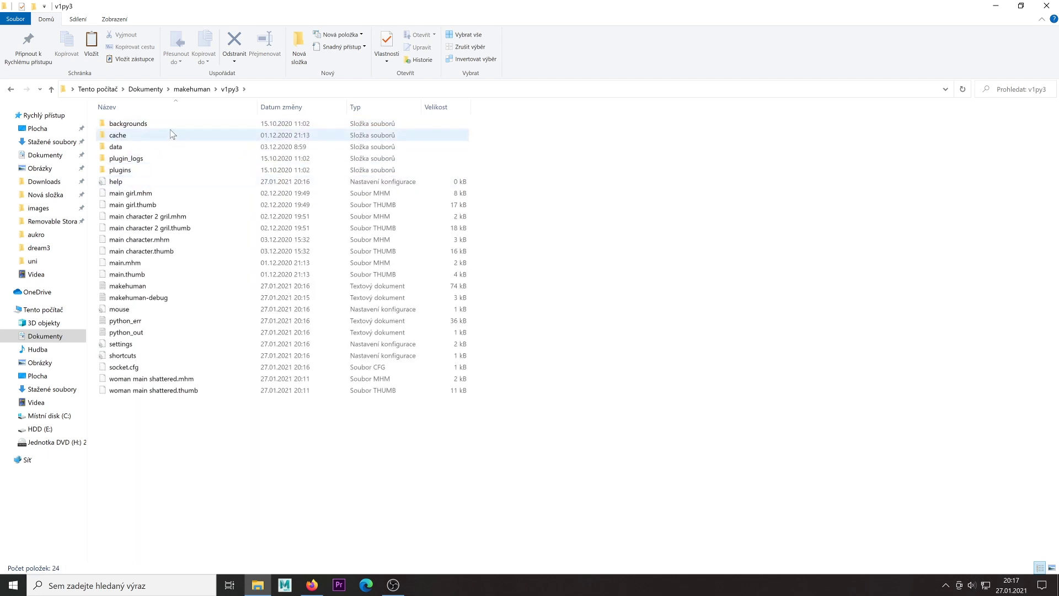
{"action": "double_click", "coordinate": [166, 147]}
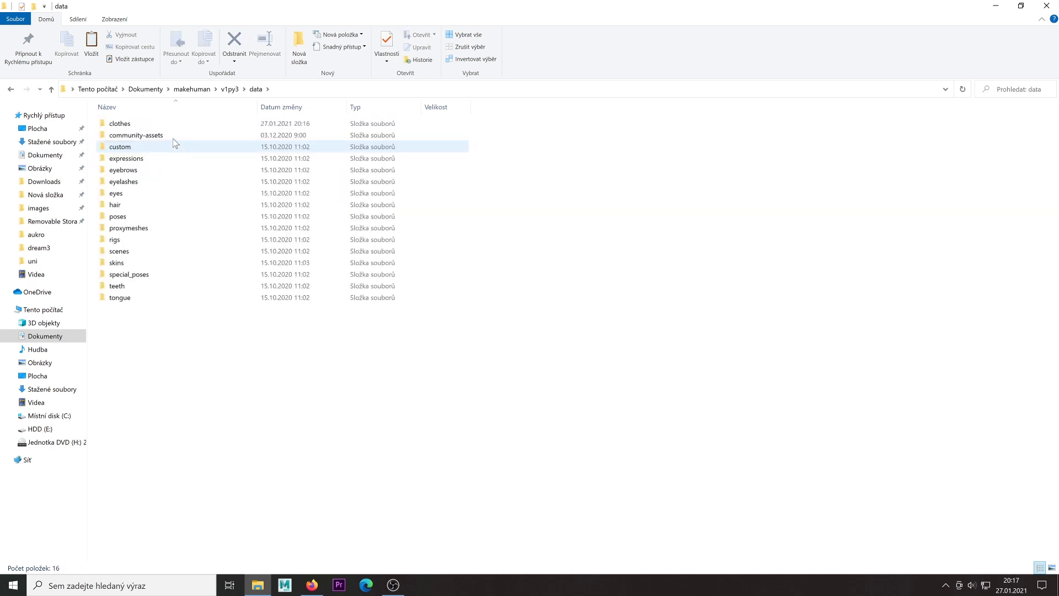
{"action": "double_click", "coordinate": [166, 124]}
{"action": "key", "text": "ctrl+v"}
{"action": "left_click", "coordinate": [589, 284]}
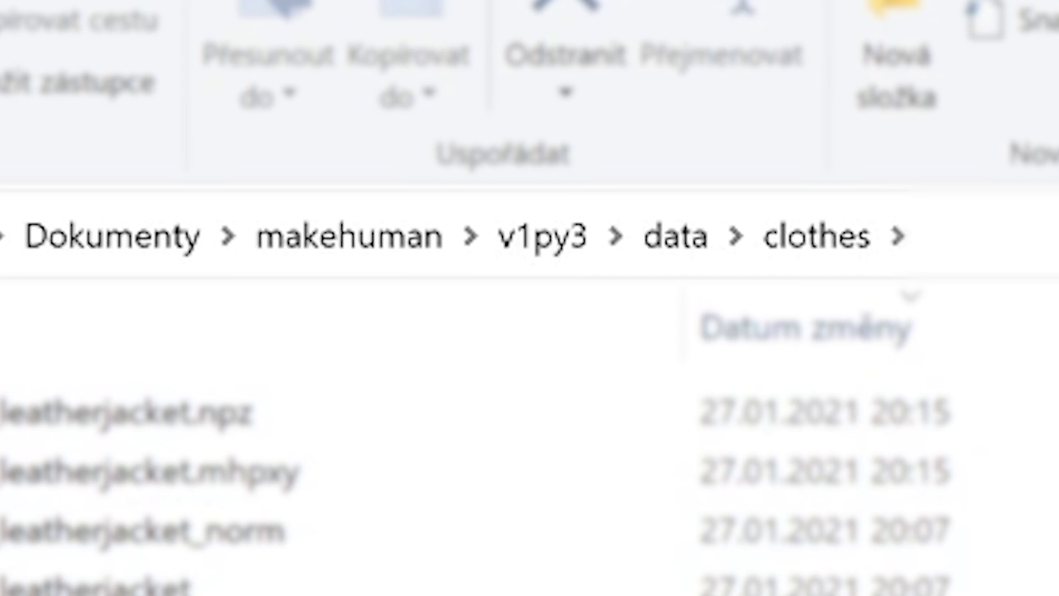
Step: Launch MakeHuman Community from Start search and bring up the clothing choices
{"action": "left_click", "coordinate": [124, 585]}
{"action": "type", "text": "mak"}
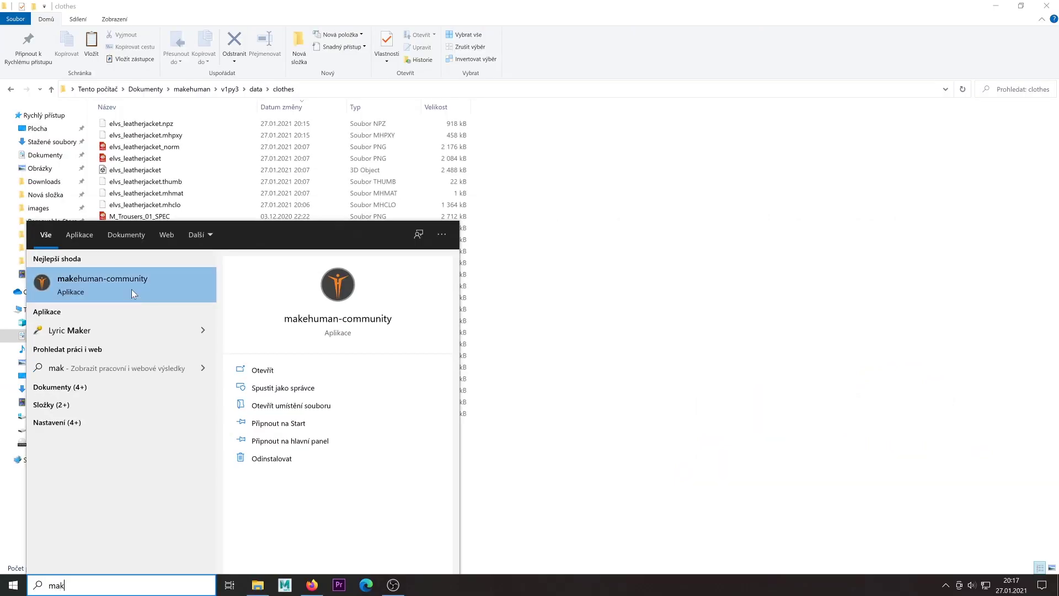
{"action": "left_click", "coordinate": [131, 289]}
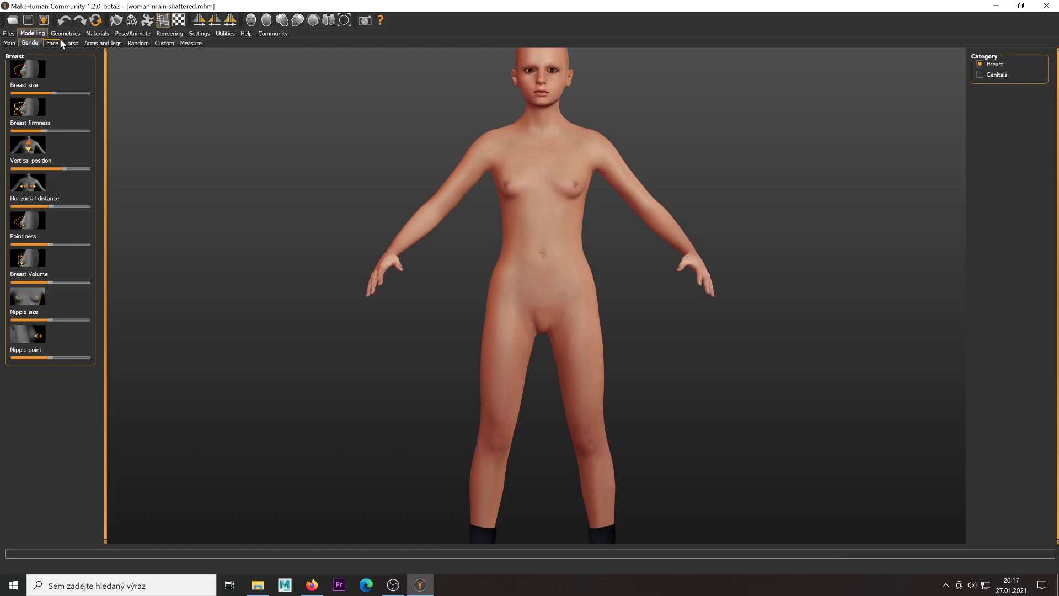
{"action": "left_click", "coordinate": [59, 36]}
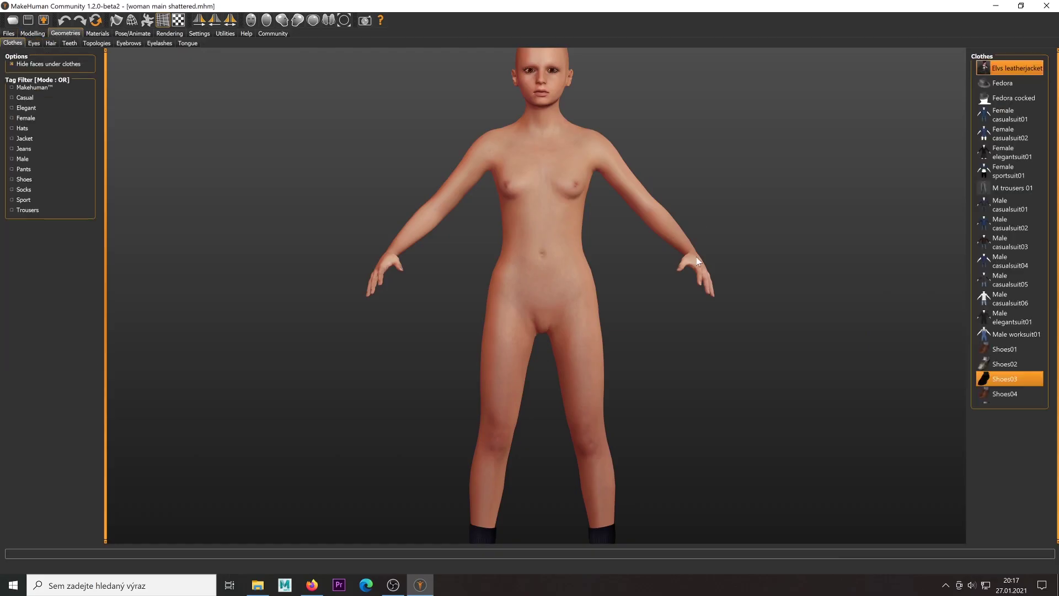
{"action": "scroll", "coordinate": [741, 225], "scroll_direction": "up", "scroll_amount": 2}
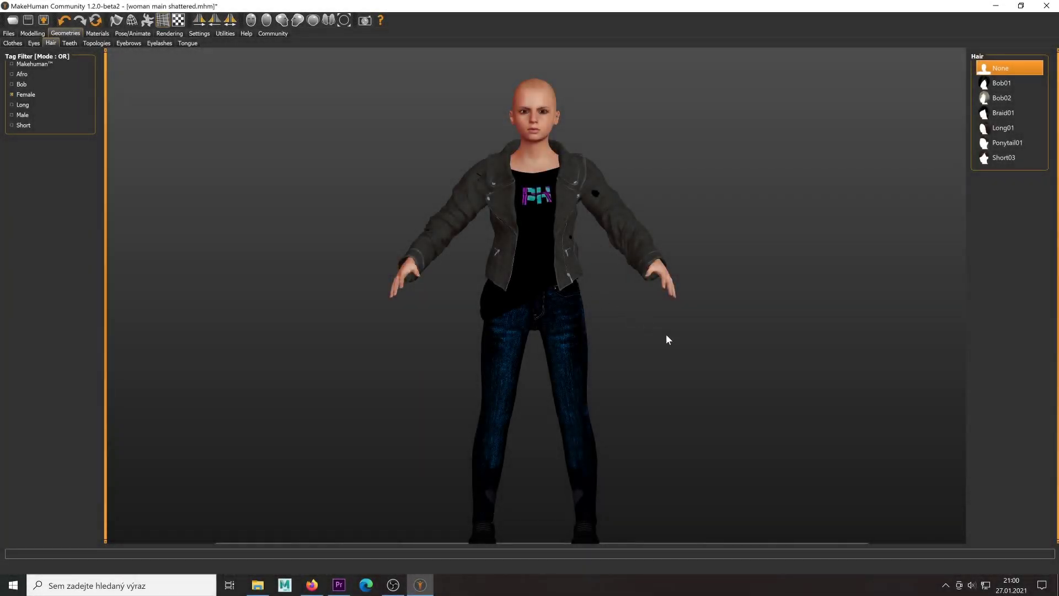
{"action": "scroll", "coordinate": [667, 340], "scroll_direction": "up", "scroll_amount": 1}
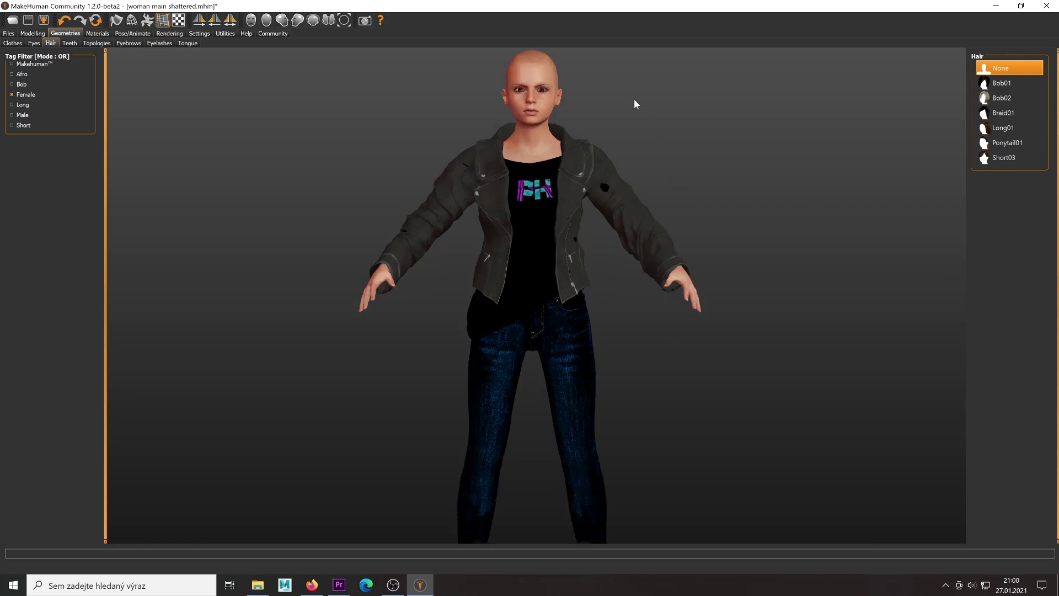
{"action": "scroll", "coordinate": [383, 270], "scroll_direction": "up", "scroll_amount": 1}
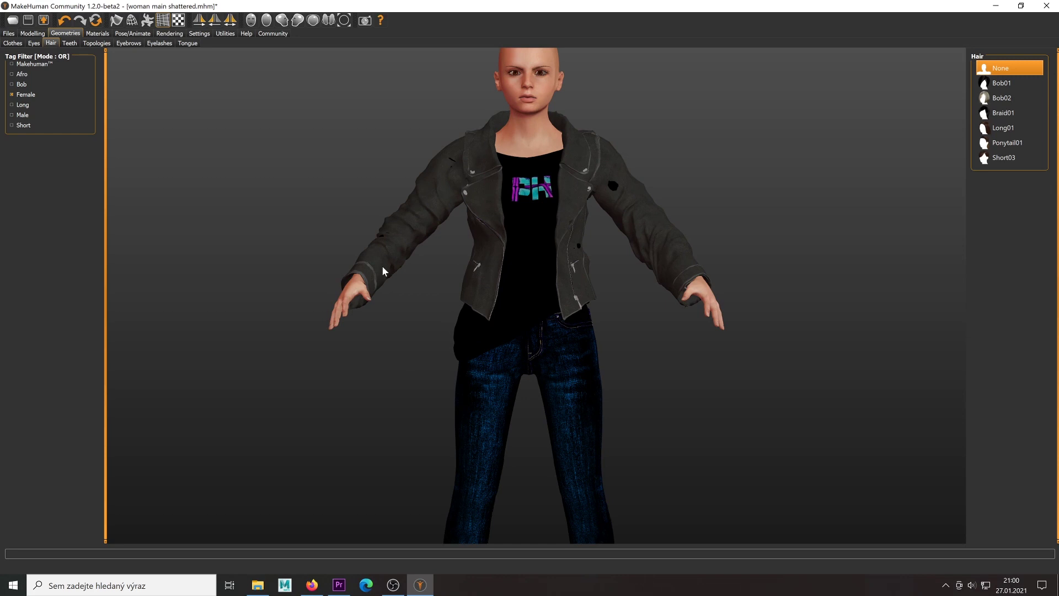
{"action": "scroll", "coordinate": [382, 265], "scroll_direction": "down", "scroll_amount": 1}
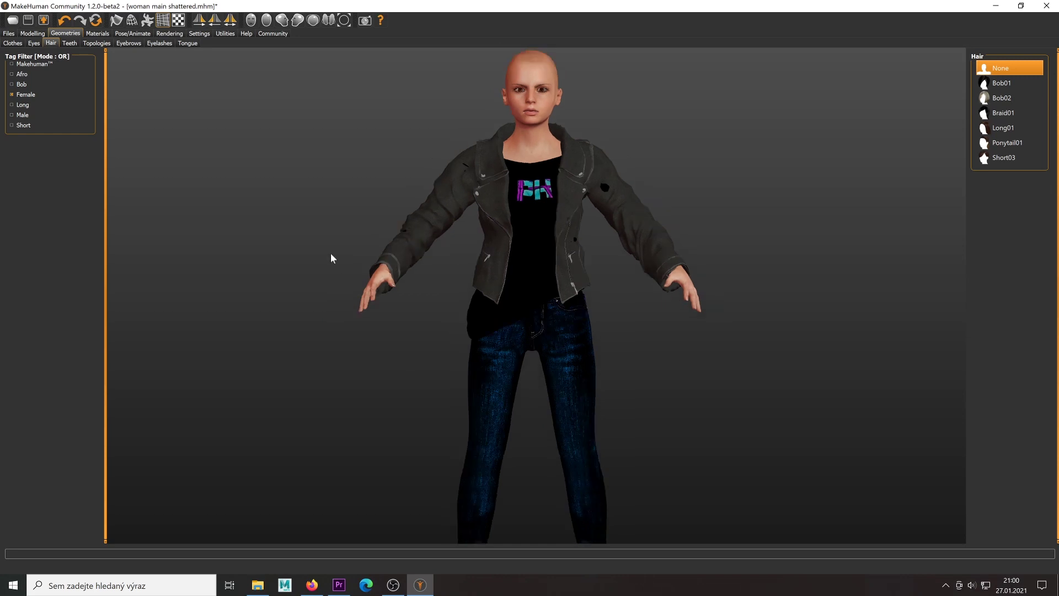
Step: Preview several hairstyles, including Bob02 and Afro01, before moving to the Skeleton rig options
{"action": "left_click", "coordinate": [1018, 217]}
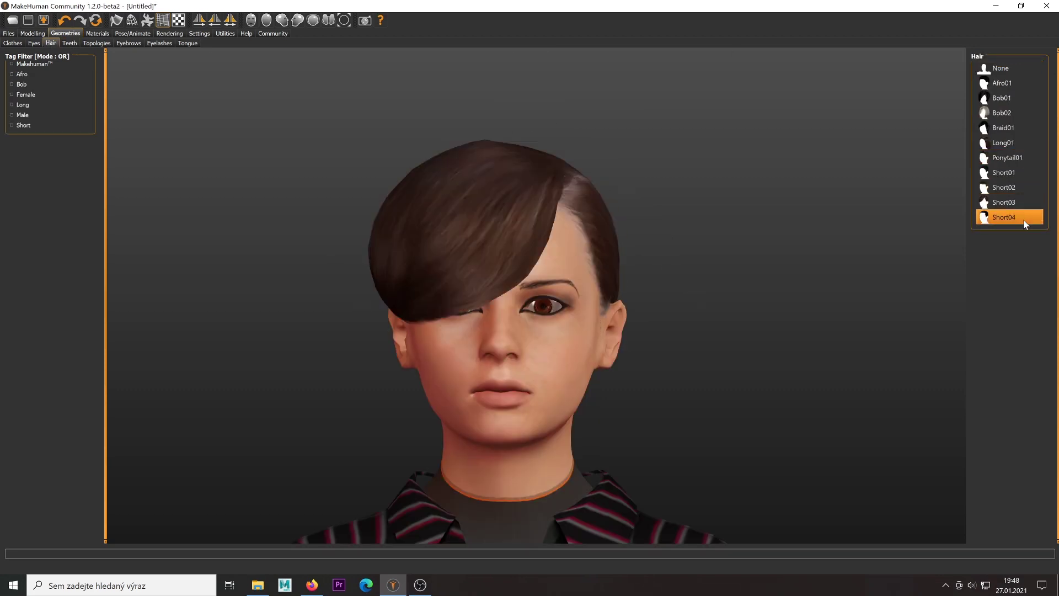
{"action": "left_click", "coordinate": [1018, 142]}
{"action": "left_click", "coordinate": [1018, 112]}
{"action": "left_click", "coordinate": [1019, 84]}
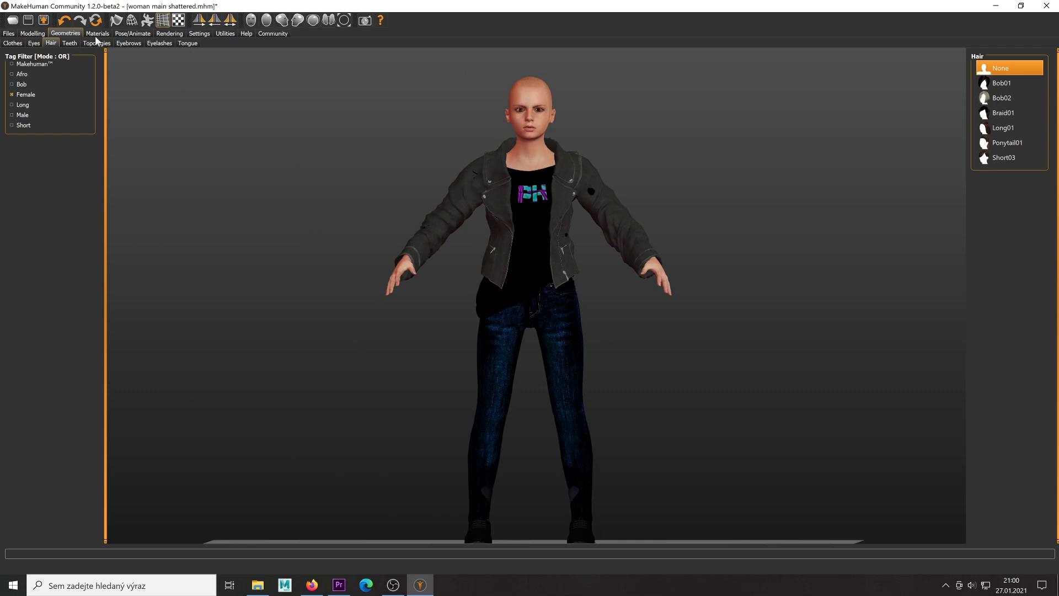
{"action": "left_click", "coordinate": [1024, 111]}
{"action": "left_click", "coordinate": [1017, 83]}
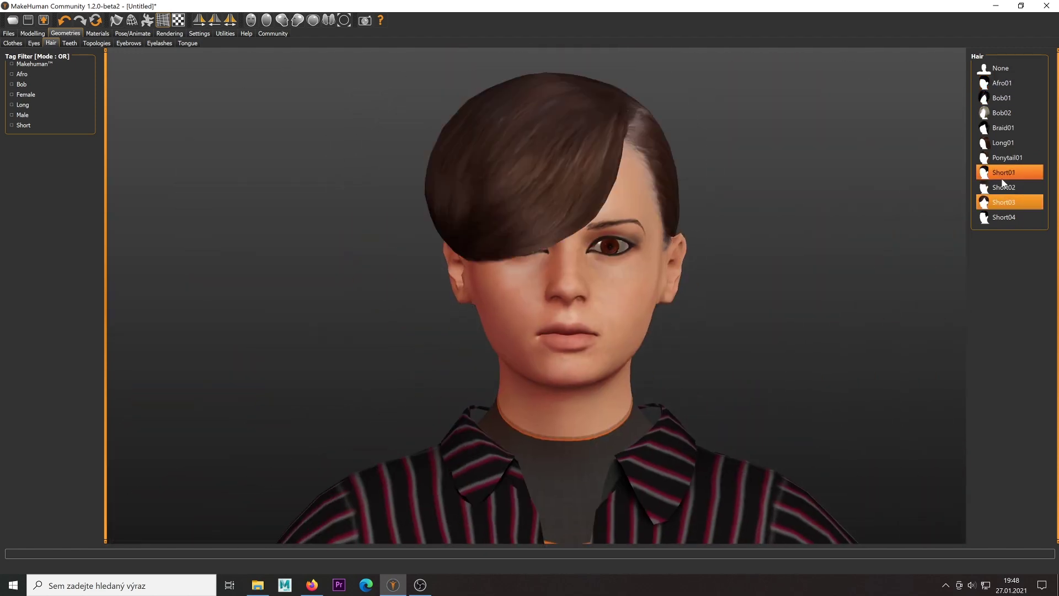
{"action": "left_click", "coordinate": [98, 33]}
{"action": "left_click", "coordinate": [133, 34]}
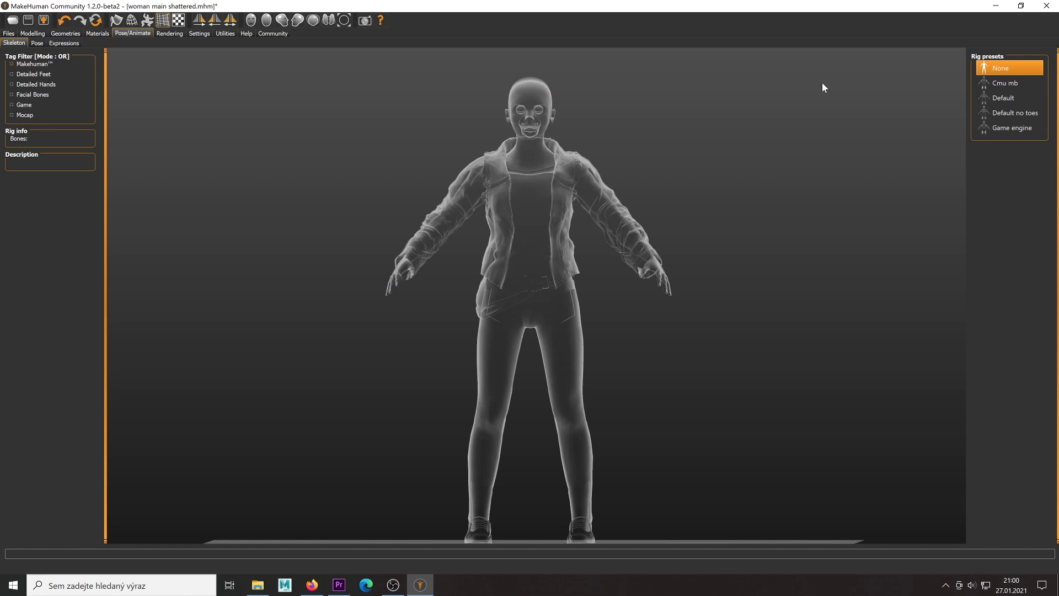
Step: Attach the Default rig, filter by Facial Bones and Makehuman™ tags, and orbit to inspect it
{"action": "left_click", "coordinate": [1016, 86]}
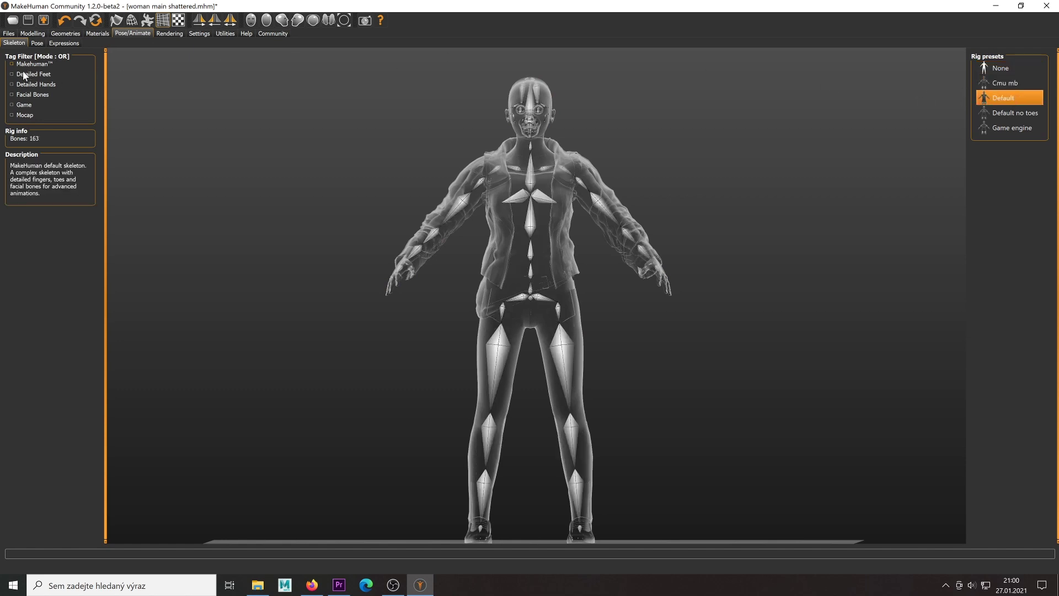
{"action": "left_click", "coordinate": [39, 95]}
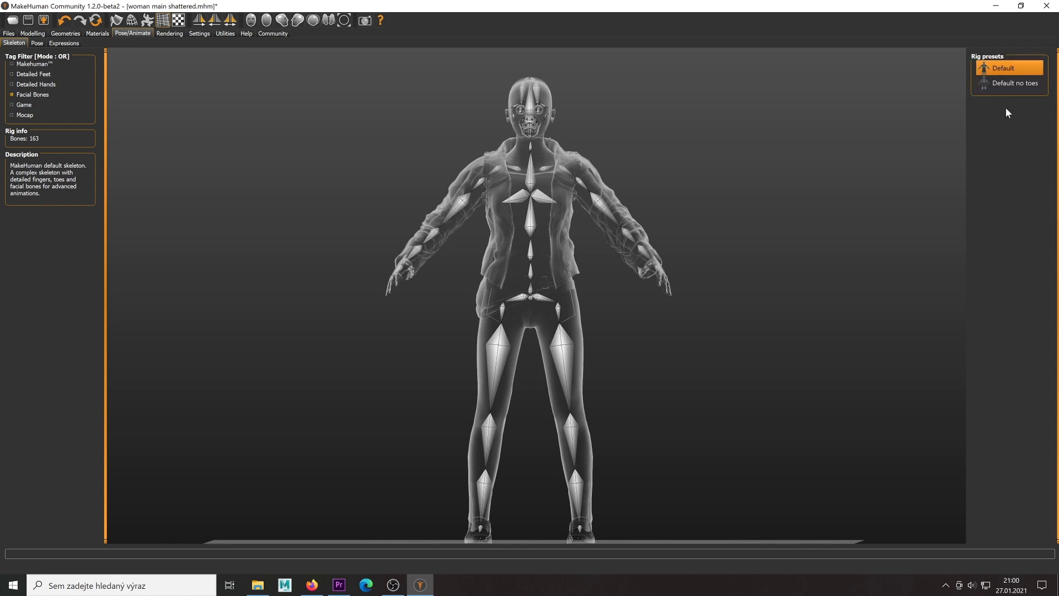
{"action": "left_click", "coordinate": [43, 66]}
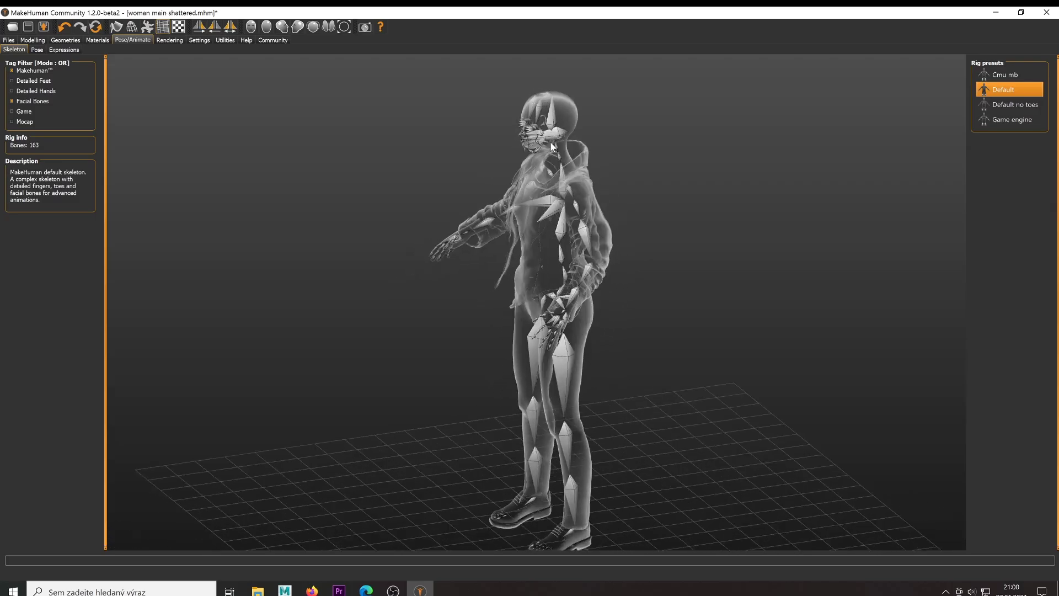
{"action": "left_click_drag", "start_coordinate": [528, 135], "coordinate": [543, 119]}
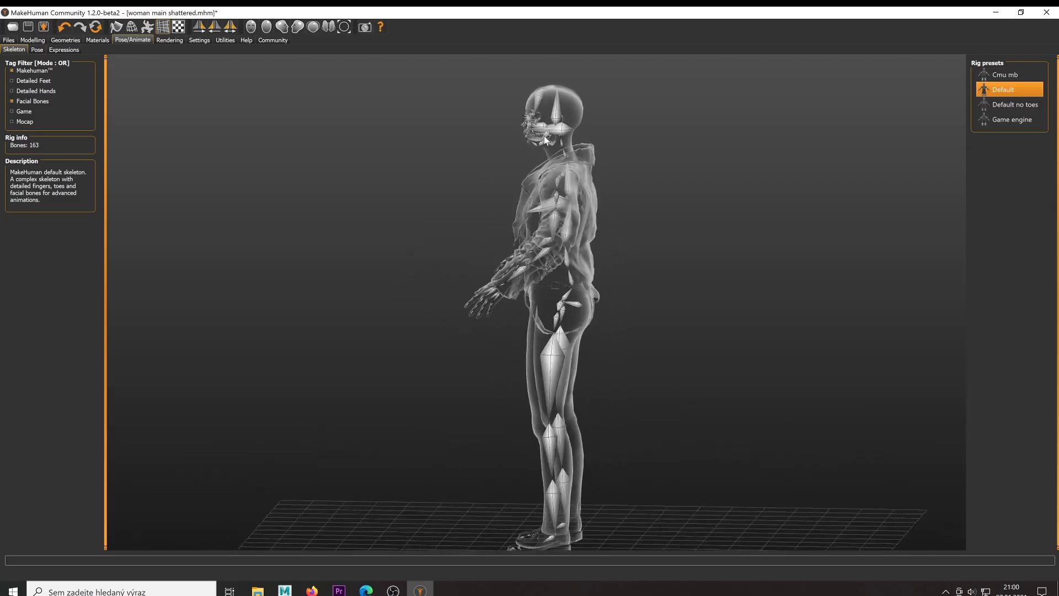
{"action": "scroll", "coordinate": [543, 120], "scroll_direction": "up", "scroll_amount": 3}
{"action": "scroll", "coordinate": [540, 121], "scroll_direction": "up", "scroll_amount": 3}
{"action": "scroll", "coordinate": [538, 124], "scroll_direction": "up", "scroll_amount": 3}
{"action": "scroll", "coordinate": [548, 130], "scroll_direction": "up", "scroll_amount": 3}
{"action": "left_click", "coordinate": [42, 47]}
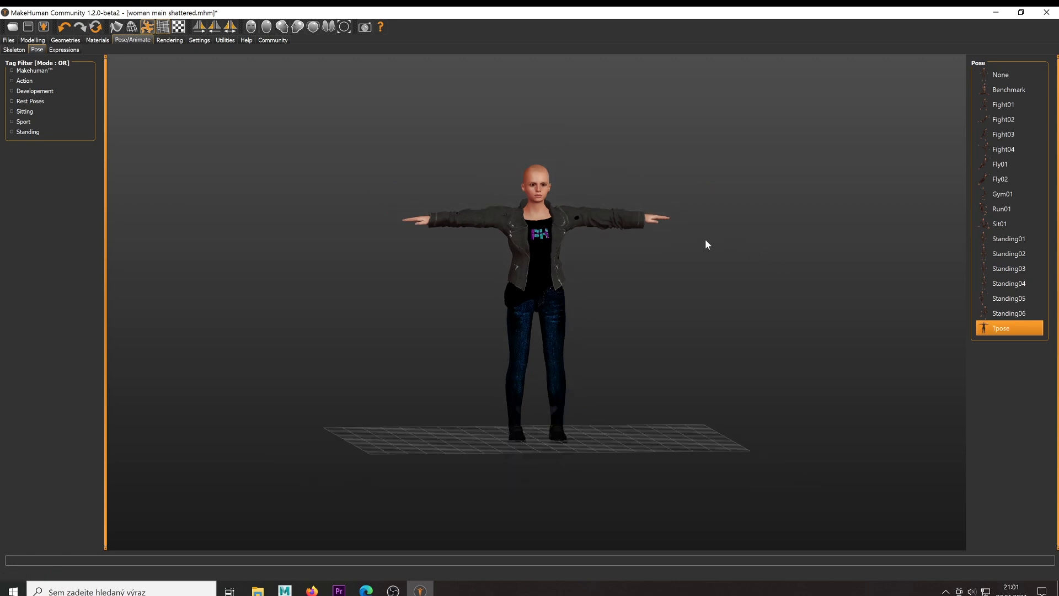
{"action": "scroll", "coordinate": [706, 241], "scroll_direction": "up", "scroll_amount": 3}
{"action": "scroll", "coordinate": [694, 241], "scroll_direction": "down", "scroll_amount": 2}
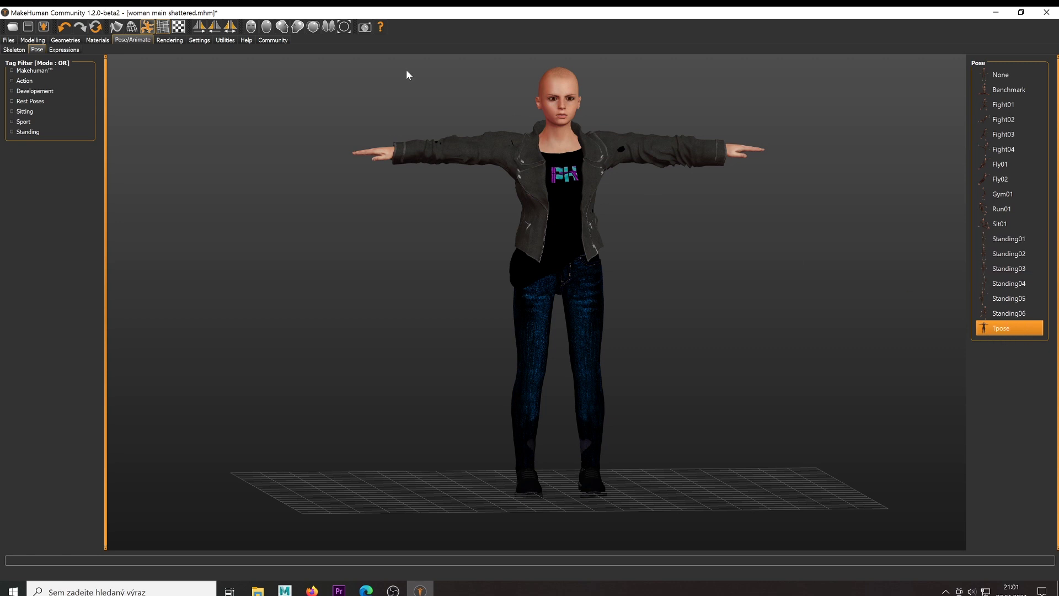
Step: Look at the facial expression choices, then bring up the export settings with Ctrl+E
{"action": "left_click", "coordinate": [65, 50]}
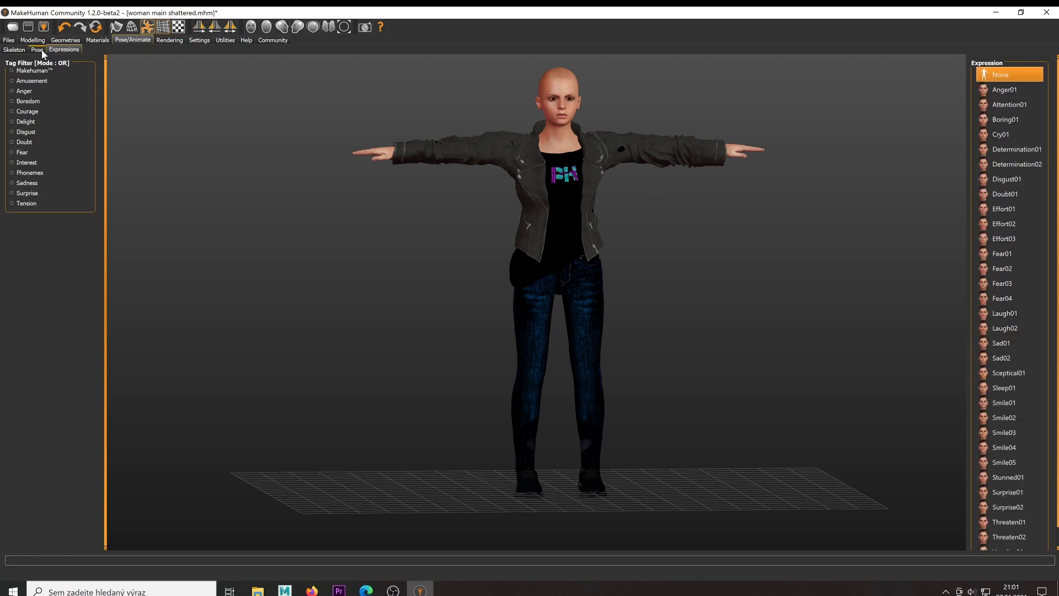
{"action": "key", "text": "ctrl+e"}
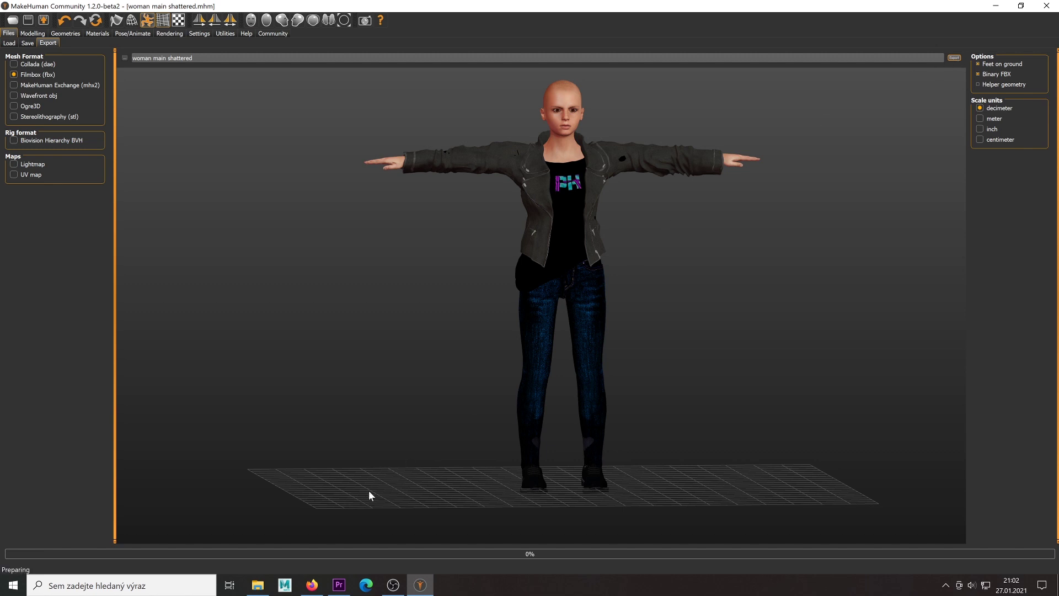
Step: Confirm the 'woman main shattered' export in the makehuman folder, then restore Explorer down to reveal Maya
{"action": "left_click", "coordinate": [258, 585]}
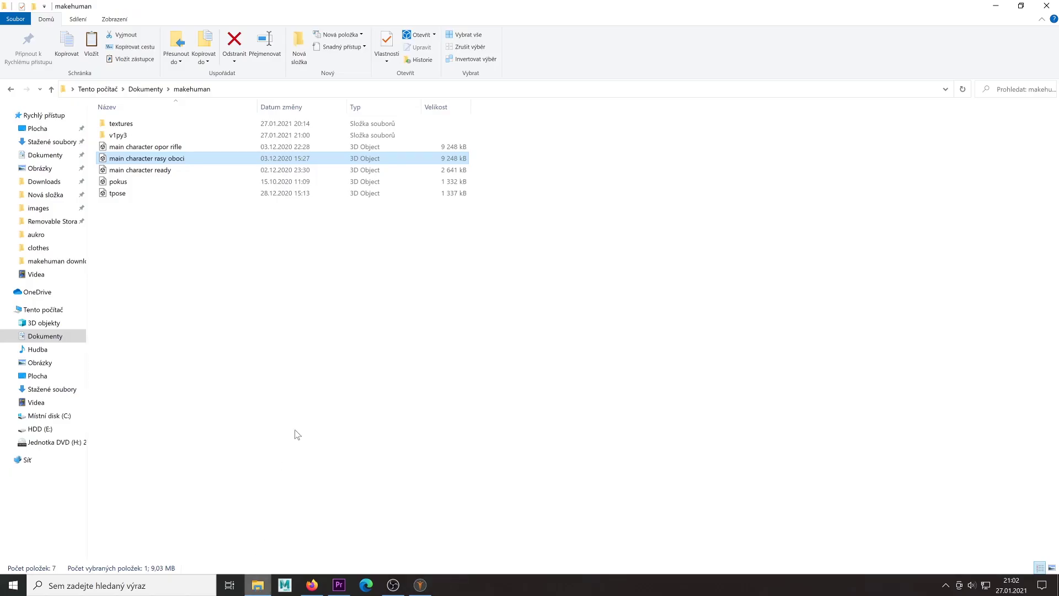
{"action": "left_click", "coordinate": [318, 382]}
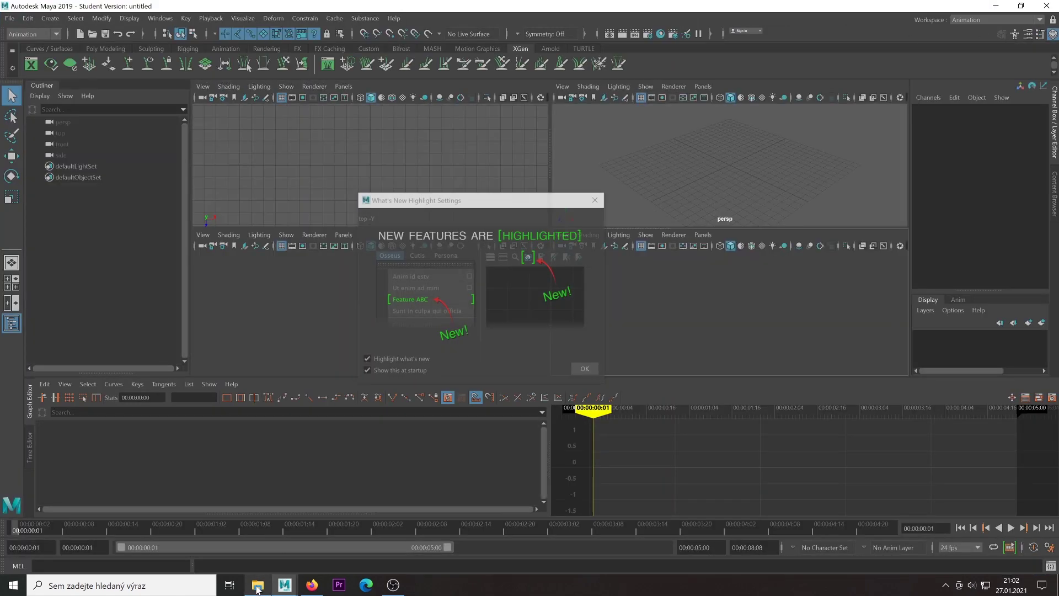
{"action": "left_click", "coordinate": [257, 586]}
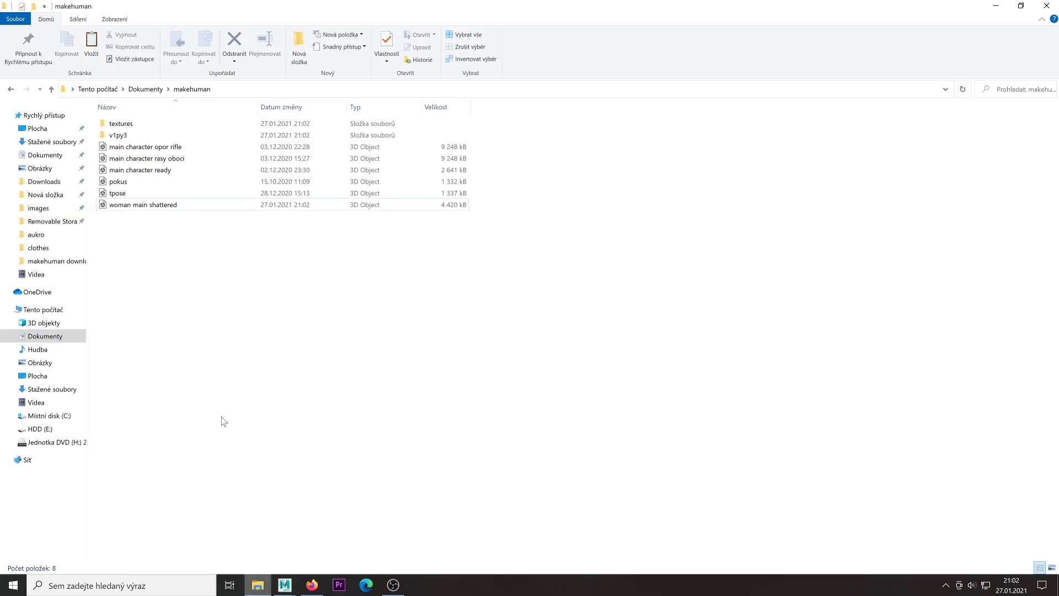
{"action": "left_click", "coordinate": [1020, 5]}
Step: Dismiss What's New and drag 'woman main shattered' from Explorer into the Maya viewport
{"action": "left_click", "coordinate": [595, 200]}
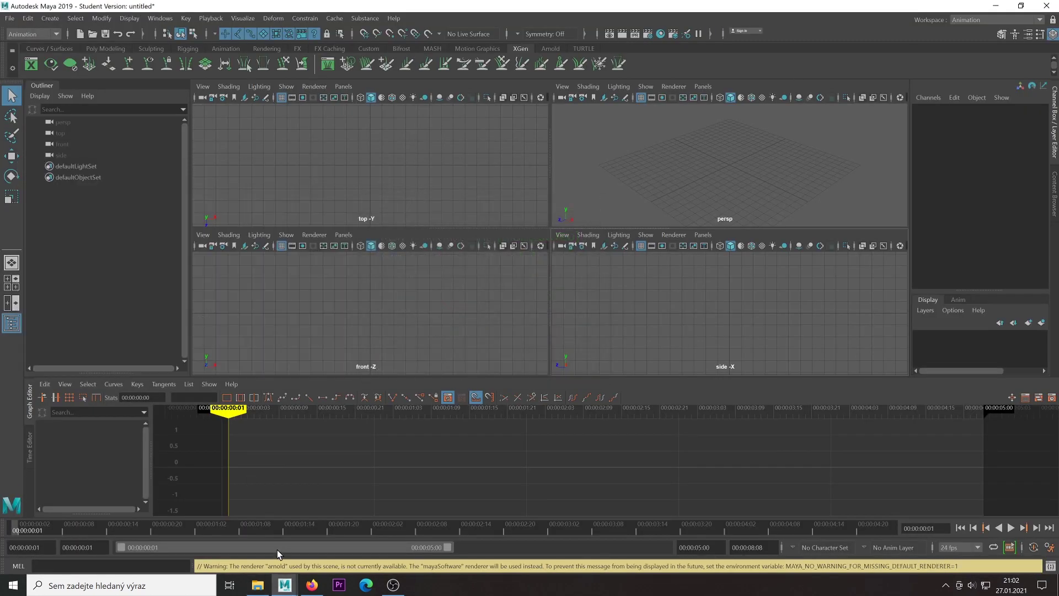
{"action": "left_click", "coordinate": [265, 587]}
{"action": "scroll", "coordinate": [249, 323], "scroll_direction": "down", "scroll_amount": 1}
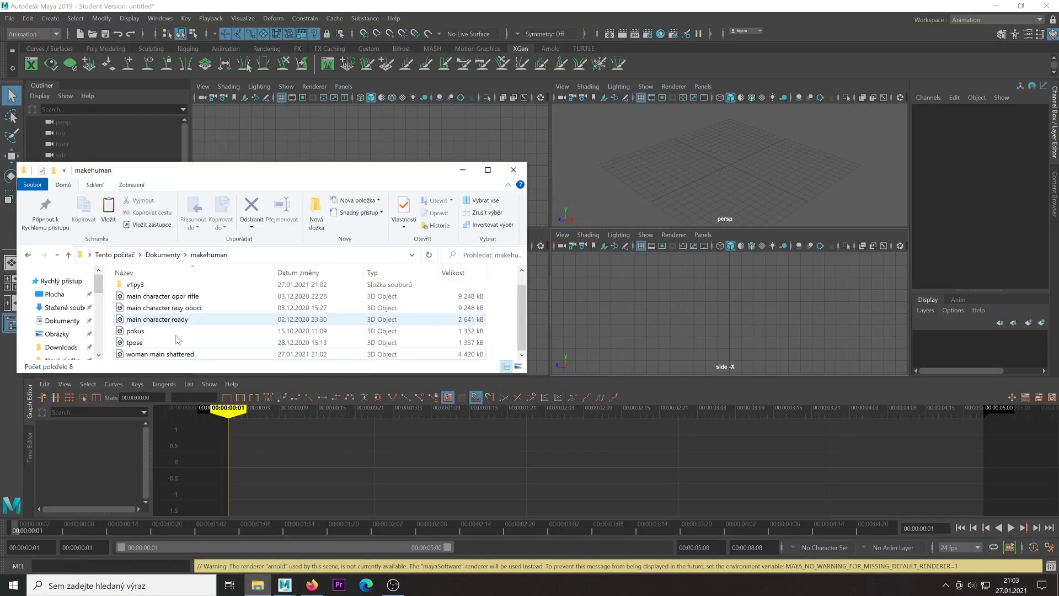
{"action": "left_click_drag", "start_coordinate": [160, 354], "coordinate": [456, 264]}
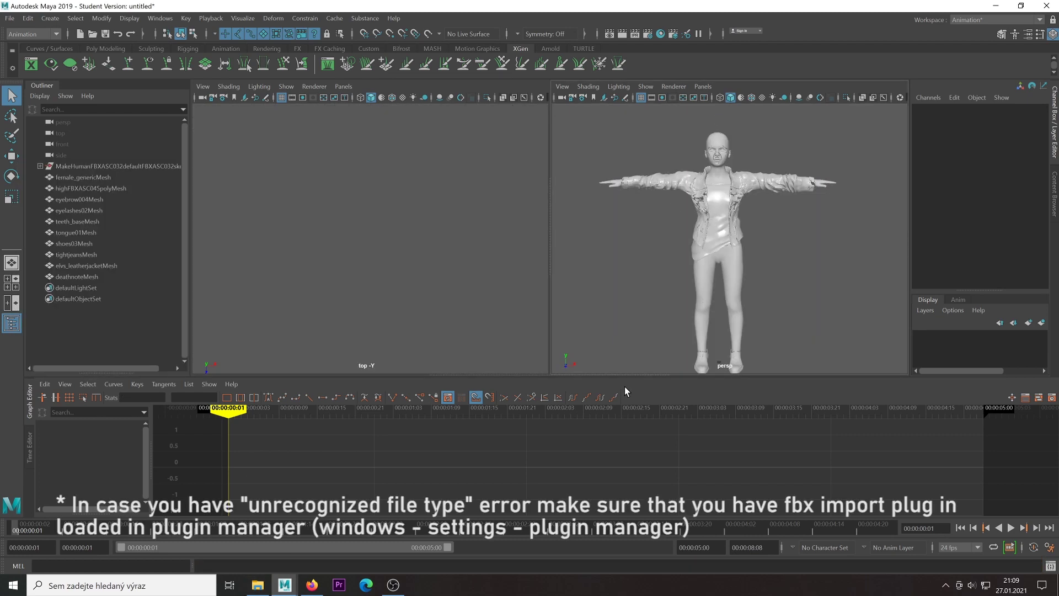
Step: Turn on textured display and orbit in close to inspect the character's face
{"action": "left_click_drag", "start_coordinate": [624, 381], "coordinate": [624, 402]}
{"action": "left_click", "coordinate": [764, 99]}
{"action": "scroll", "coordinate": [627, 225], "scroll_direction": "up", "scroll_amount": 2}
{"action": "scroll", "coordinate": [639, 221], "scroll_direction": "up", "scroll_amount": 2}
{"action": "middle_click_drag", "start_coordinate": [639, 221], "coordinate": [646, 241], "text": "alt"}
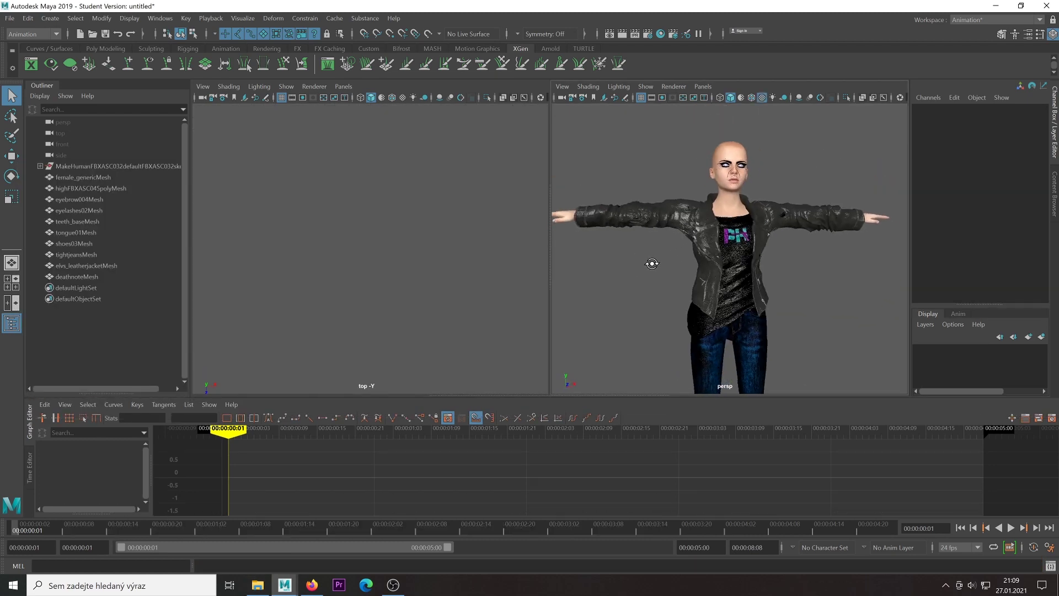
{"action": "mouse_move", "coordinate": [647, 241]}
{"action": "left_mouse_down", "text": "alt"}
{"action": "mouse_move", "coordinate": [625, 223]}
{"action": "mouse_move", "coordinate": [597, 227]}
{"action": "mouse_move", "coordinate": [771, 266]}
{"action": "mouse_move", "coordinate": [568, 373]}
{"action": "mouse_move", "coordinate": [662, 273]}
{"action": "mouse_move", "coordinate": [742, 226]}
{"action": "left_mouse_up", "text": "alt"}
{"action": "mouse_move", "coordinate": [741, 227]}
{"action": "middle_mouse_down", "text": "alt"}
{"action": "mouse_move", "coordinate": [747, 272]}
{"action": "mouse_move", "coordinate": [750, 232]}
{"action": "middle_mouse_up", "text": "alt"}
{"action": "scroll", "coordinate": [747, 272], "scroll_direction": "up", "scroll_amount": 3}
{"action": "scroll", "coordinate": [747, 271], "scroll_direction": "up", "scroll_amount": 4}
{"action": "scroll", "coordinate": [748, 272], "scroll_direction": "up", "scroll_amount": 5}
{"action": "scroll", "coordinate": [747, 272], "scroll_direction": "down", "scroll_amount": 5}
{"action": "scroll", "coordinate": [744, 271], "scroll_direction": "up", "scroll_amount": 4}
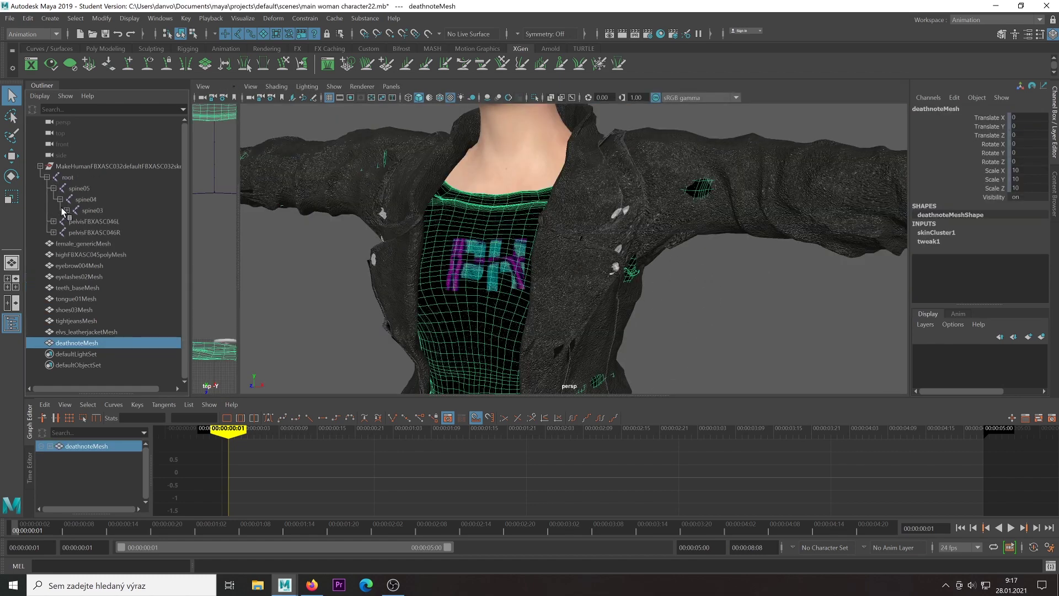
Step: Expand the spine, neck, leg and left clavicle chains and select lowerarm01FBXASC046L
{"action": "left_click", "coordinate": [80, 254]}
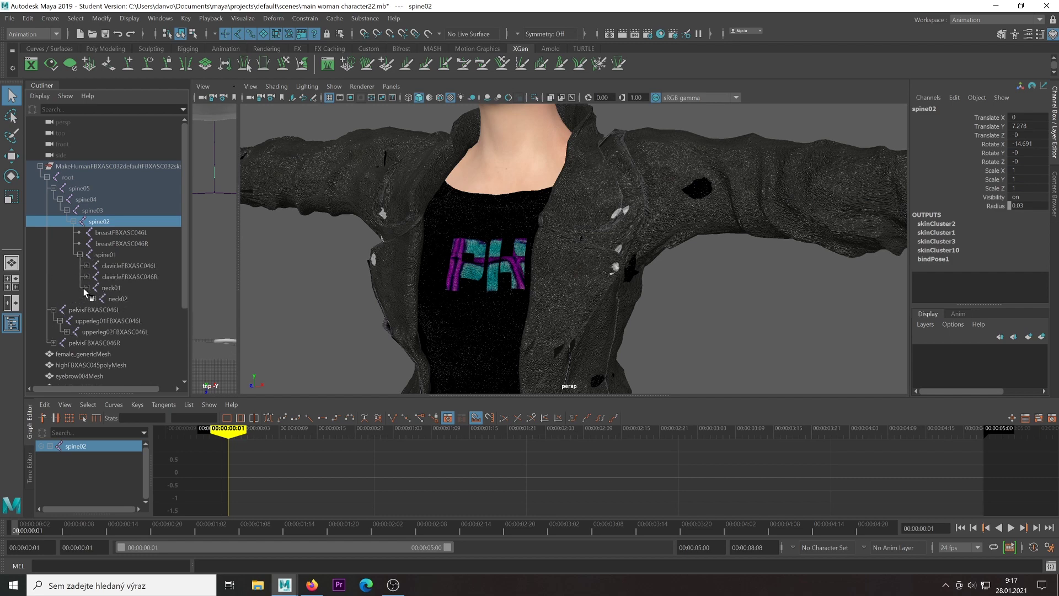
{"action": "left_click", "coordinate": [92, 298]}
{"action": "scroll", "coordinate": [65, 240], "scroll_direction": "down", "scroll_amount": 3}
{"action": "left_click", "coordinate": [70, 276]}
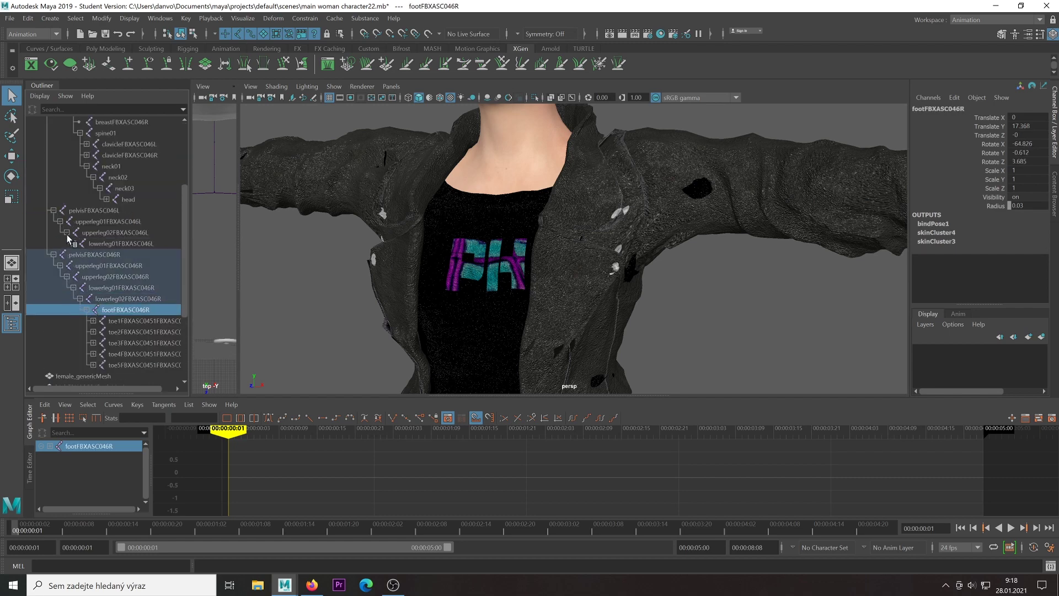
{"action": "left_click", "coordinate": [87, 144]}
{"action": "left_click", "coordinate": [96, 166]}
Step: Rotate the left forearm joint with the E gizmo so the jacket sleeve bends
{"action": "left_click", "coordinate": [149, 188]}
{"action": "key", "text": "e"}
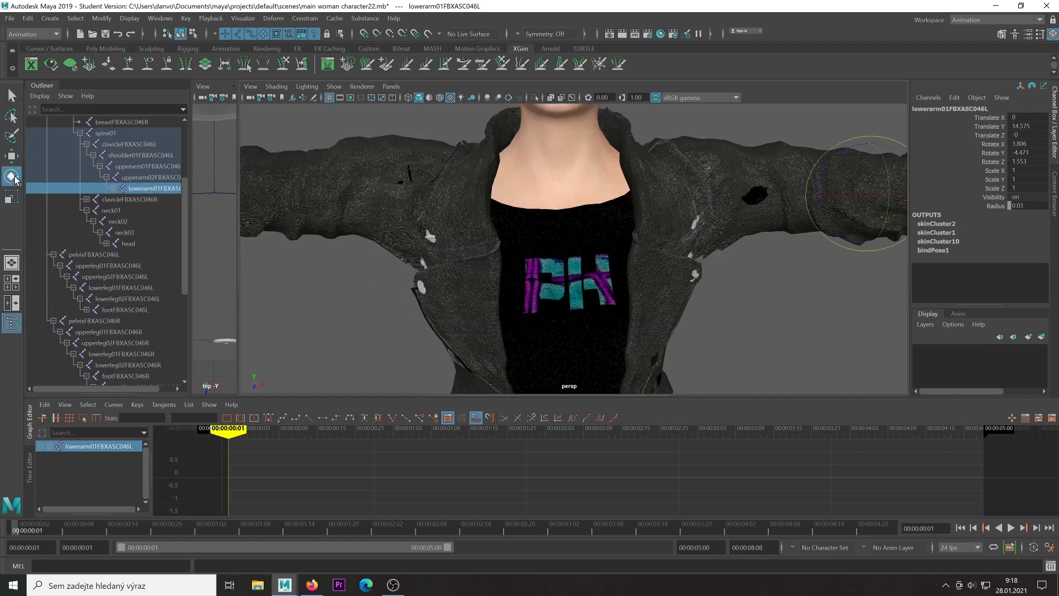
{"action": "right_click_drag", "start_coordinate": [580, 248], "coordinate": [675, 276], "text": "alt"}
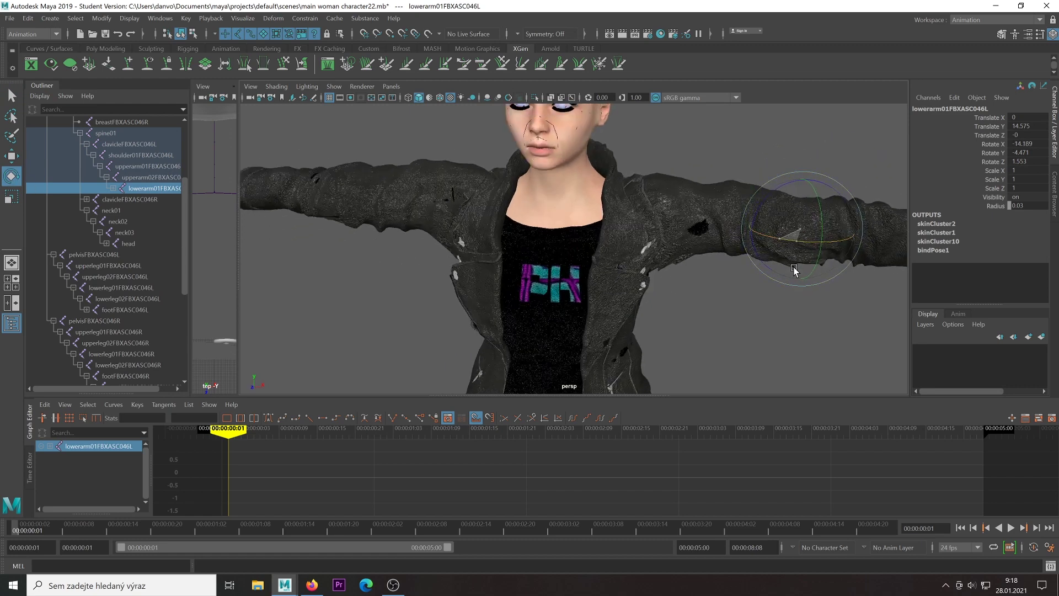
{"action": "left_click_drag", "start_coordinate": [794, 271], "coordinate": [647, 291]}
{"action": "mouse_move", "coordinate": [836, 329]}
{"action": "left_mouse_down", "text": "alt"}
{"action": "mouse_move", "coordinate": [695, 347]}
{"action": "mouse_move", "coordinate": [733, 284]}
{"action": "mouse_move", "coordinate": [714, 311]}
{"action": "mouse_move", "coordinate": [446, 347]}
{"action": "mouse_move", "coordinate": [469, 293]}
{"action": "mouse_move", "coordinate": [405, 285]}
{"action": "mouse_move", "coordinate": [395, 301]}
{"action": "mouse_move", "coordinate": [435, 255]}
{"action": "left_mouse_up", "text": "alt"}
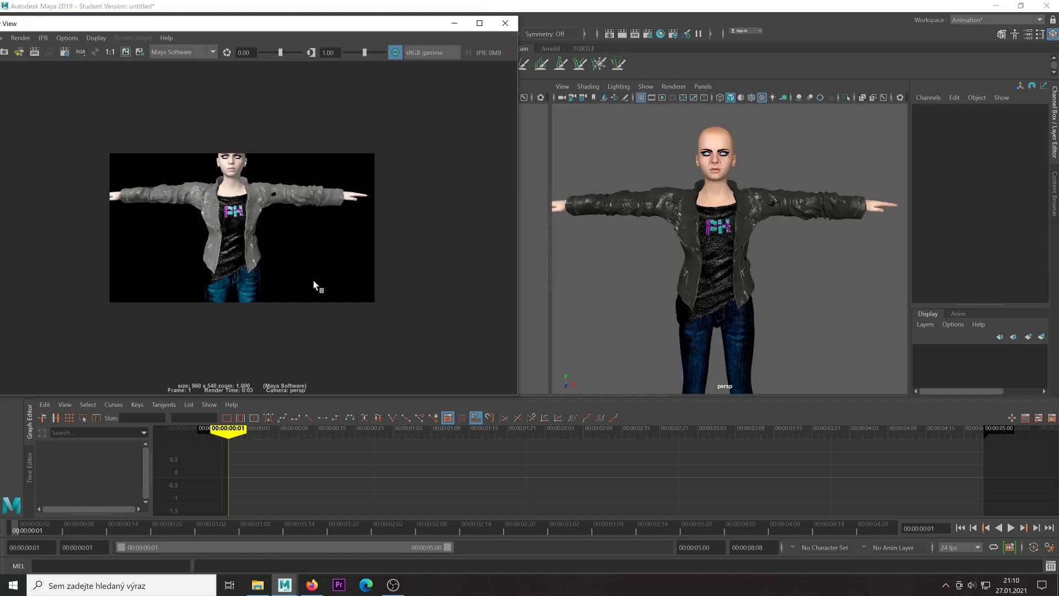
{"action": "scroll", "coordinate": [239, 228], "scroll_direction": "up", "scroll_amount": 2}
{"action": "scroll", "coordinate": [239, 227], "scroll_direction": "up", "scroll_amount": 2}
{"action": "scroll", "coordinate": [194, 187], "scroll_direction": "up", "scroll_amount": 2}
{"action": "scroll", "coordinate": [211, 165], "scroll_direction": "up", "scroll_amount": 2}
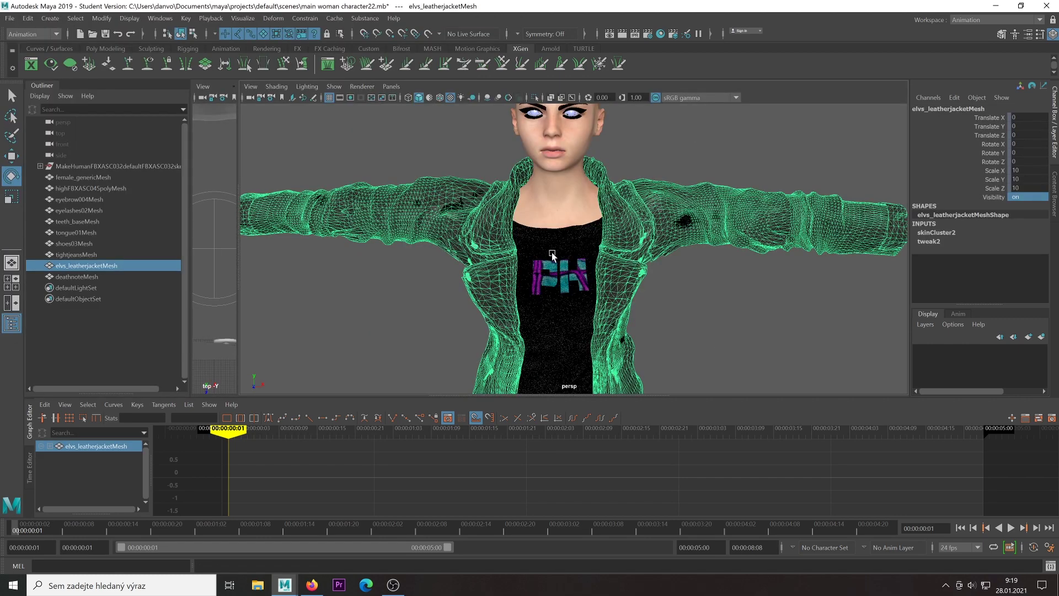
Step: Select deathnoteMesh in Face mode and frame a shirt face showing through the sleeve
{"action": "left_click", "coordinate": [552, 252]}
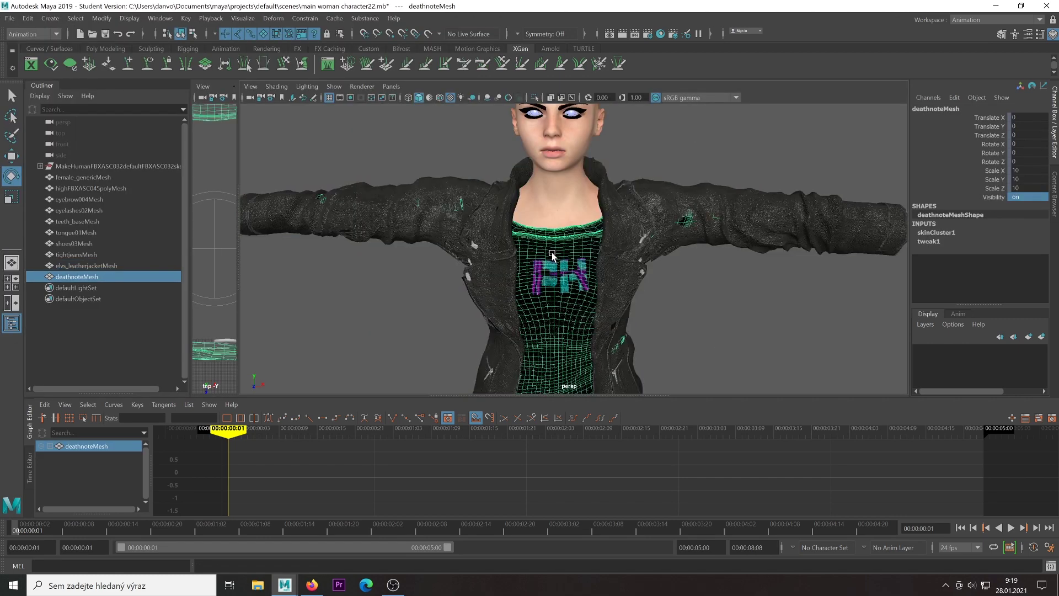
{"action": "right_click_drag", "start_coordinate": [579, 247], "coordinate": [582, 282]}
{"action": "left_click", "coordinate": [745, 217]}
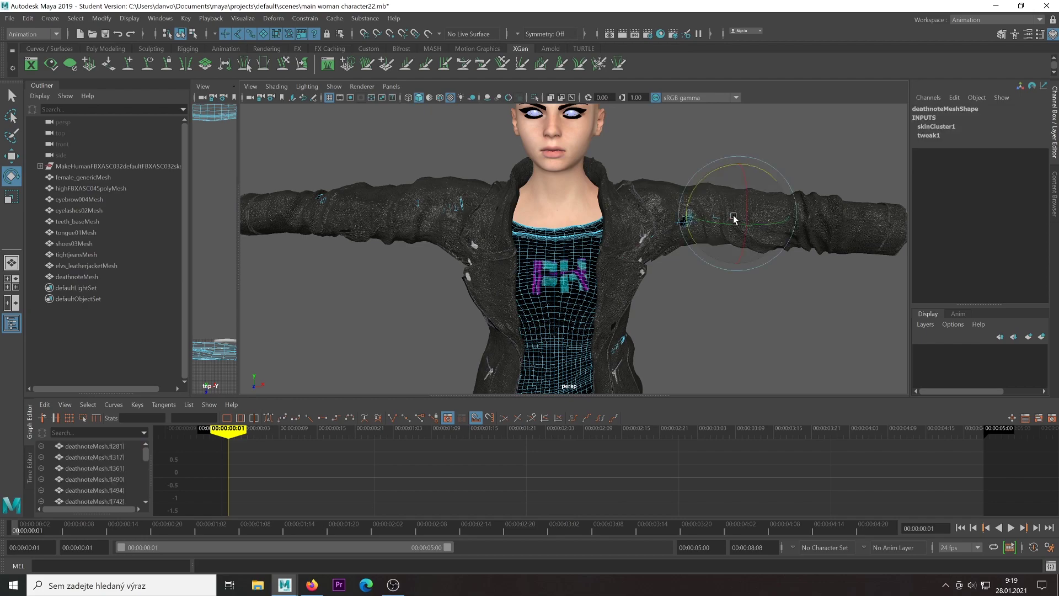
{"action": "key", "text": "f"}
{"action": "left_click", "coordinate": [641, 280]}
{"action": "key", "text": "f"}
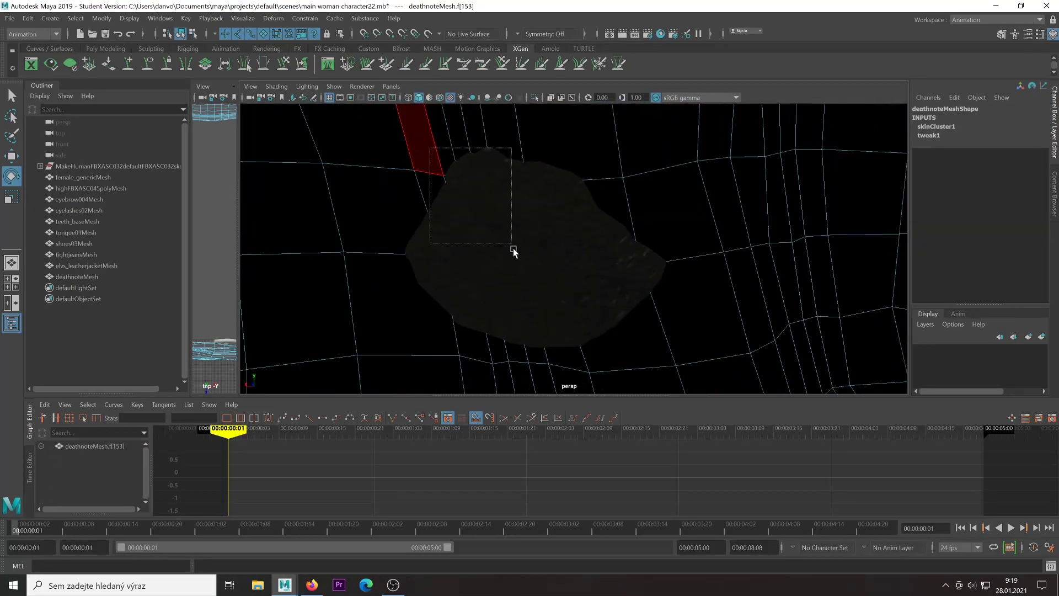
Step: Delete the shirt faces poking through the jacket sleeve
{"action": "left_click", "coordinate": [492, 307]}
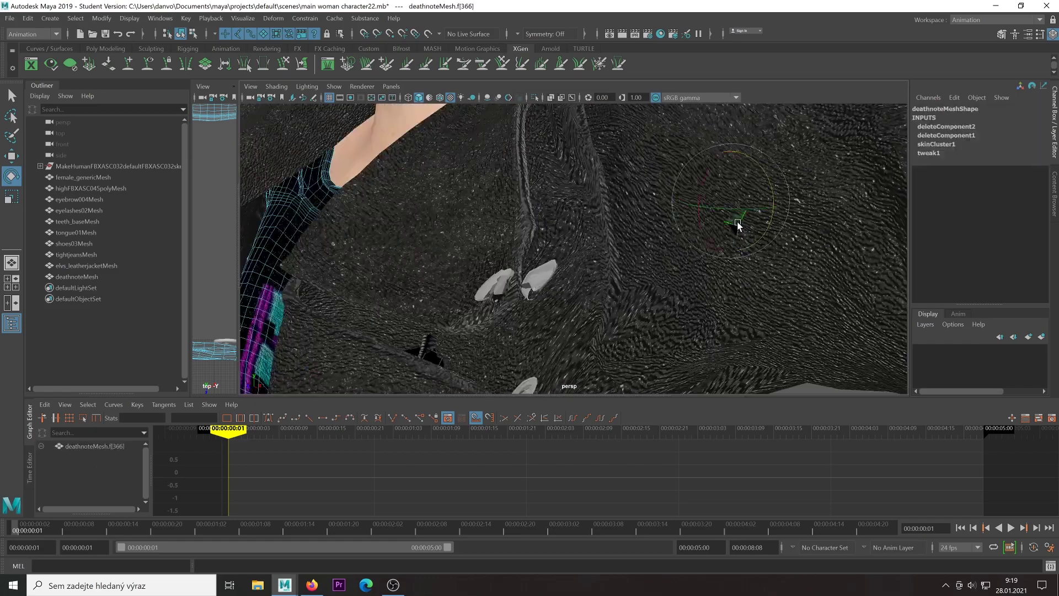
{"action": "scroll", "coordinate": [740, 303], "scroll_direction": "down", "scroll_amount": 5}
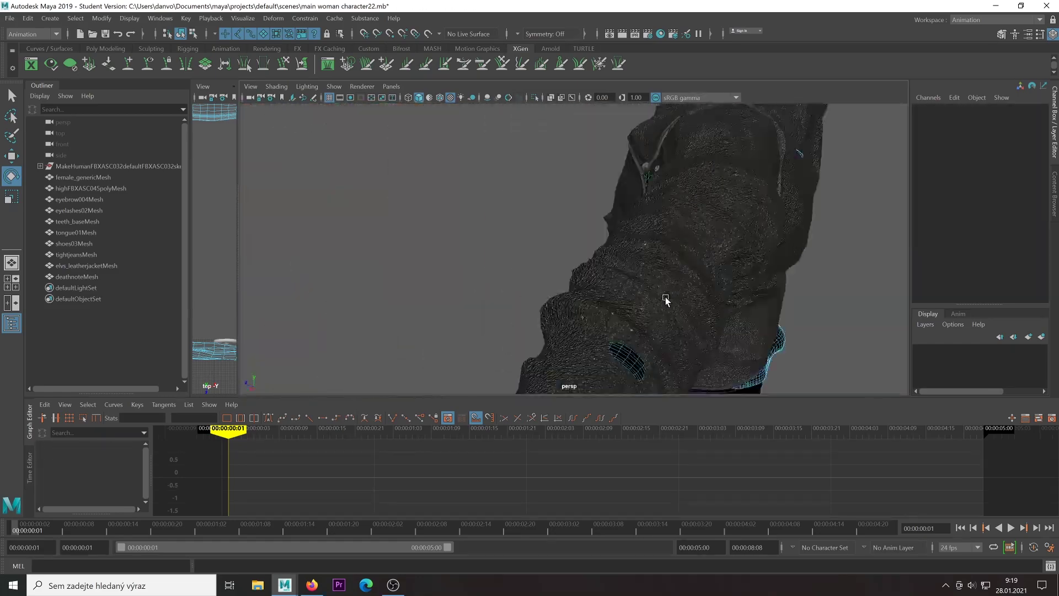
{"action": "mouse_move", "coordinate": [663, 301]}
{"action": "left_mouse_down", "text": "alt"}
{"action": "mouse_move", "coordinate": [601, 216]}
{"action": "mouse_move", "coordinate": [610, 268]}
{"action": "mouse_move", "coordinate": [572, 347]}
{"action": "mouse_move", "coordinate": [522, 189]}
{"action": "left_mouse_up", "text": "alt"}
{"action": "left_click", "coordinate": [800, 229]}
{"action": "key", "text": "Delete"}
{"action": "left_click", "coordinate": [653, 199]}
{"action": "key", "text": "Delete"}
{"action": "left_click", "coordinate": [894, 332]}
{"action": "mouse_move", "coordinate": [894, 332]}
{"action": "left_mouse_down", "text": "alt"}
{"action": "mouse_move", "coordinate": [781, 307]}
{"action": "mouse_move", "coordinate": [599, 331]}
{"action": "mouse_move", "coordinate": [575, 323]}
{"action": "mouse_move", "coordinate": [625, 329]}
{"action": "mouse_move", "coordinate": [733, 286]}
{"action": "mouse_move", "coordinate": [673, 273]}
{"action": "left_mouse_up", "text": "alt"}
Step: Delete the shirt faces showing inside the jacket hole
{"action": "left_click", "coordinate": [673, 274]}
{"action": "key", "text": "f"}
{"action": "scroll", "coordinate": [651, 286], "scroll_direction": "up", "scroll_amount": 5}
{"action": "left_click", "coordinate": [754, 322]}
{"action": "scroll", "coordinate": [721, 326], "scroll_direction": "down", "scroll_amount": 3}
{"action": "scroll", "coordinate": [674, 307], "scroll_direction": "down", "scroll_amount": 5}
{"action": "left_click_drag", "start_coordinate": [752, 207], "coordinate": [580, 232], "text": "alt"}
{"action": "scroll", "coordinate": [580, 240], "scroll_direction": "up", "scroll_amount": 2}
{"action": "left_click", "coordinate": [507, 241]}
{"action": "key", "text": "Delete"}
{"action": "left_click", "coordinate": [717, 206]}
{"action": "key", "text": "Delete"}
Step: Delete the shirt faces along the edge of the jacket hole
{"action": "left_click", "coordinate": [574, 220]}
{"action": "key", "text": "Delete"}
{"action": "left_click", "coordinate": [494, 233]}
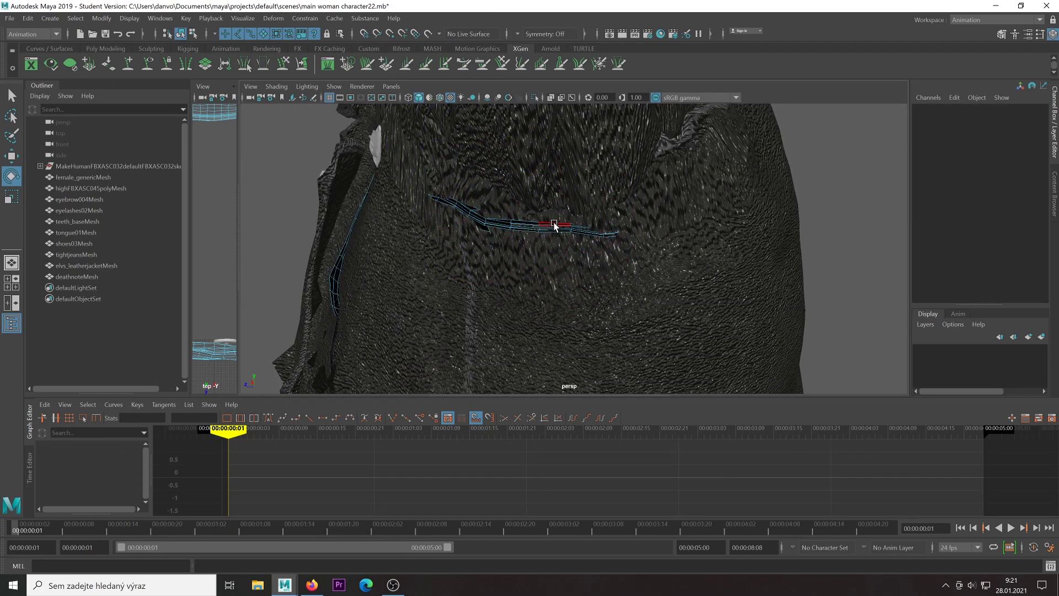
{"action": "key", "text": "Delete"}
{"action": "scroll", "coordinate": [496, 234], "scroll_direction": "up", "scroll_amount": 2}
{"action": "left_click", "coordinate": [448, 235]}
{"action": "key", "text": "Delete"}
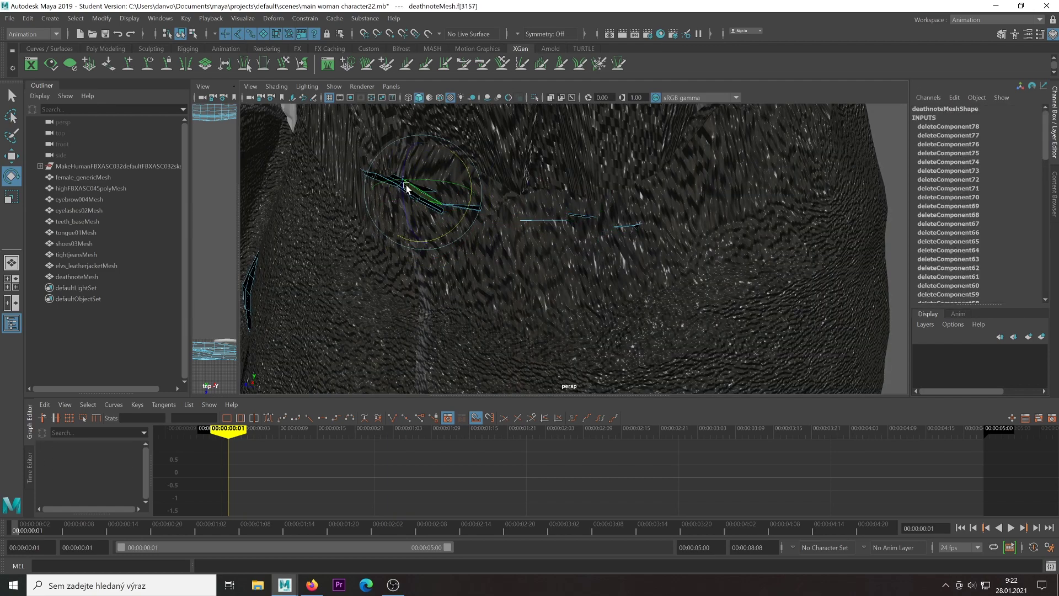
{"action": "scroll", "coordinate": [403, 188], "scroll_direction": "down", "scroll_amount": 2}
Step: Delete the last remaining shirt faces poking through the jacket
{"action": "left_click", "coordinate": [606, 289]}
{"action": "key", "text": "Delete"}
{"action": "scroll", "coordinate": [602, 296], "scroll_direction": "up", "scroll_amount": 2}
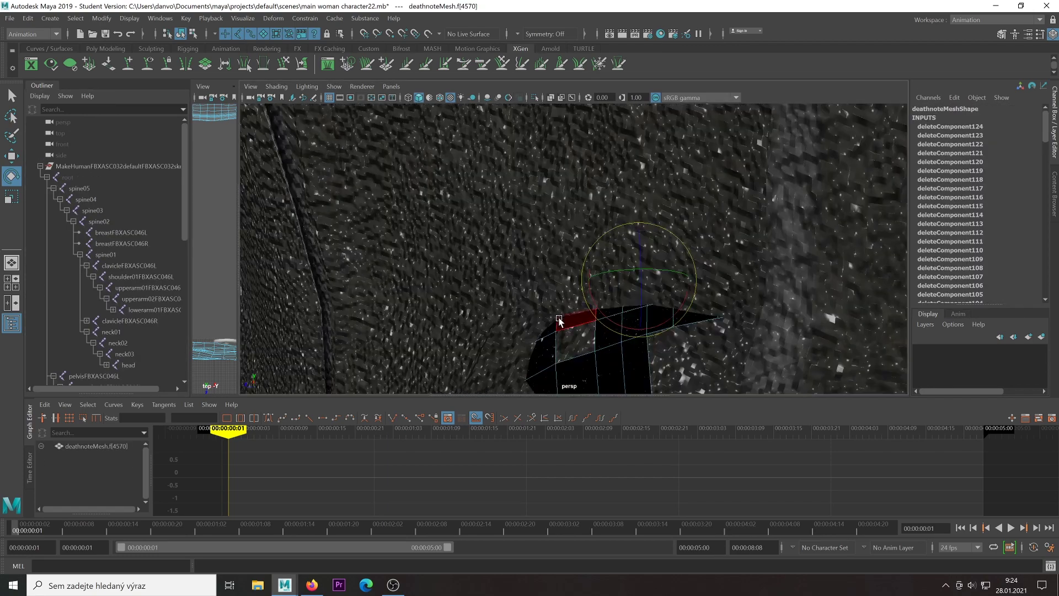
{"action": "key", "text": "Delete"}
{"action": "left_click", "coordinate": [615, 237]}
{"action": "key", "text": "Delete"}
{"action": "left_click", "coordinate": [690, 187]}
{"action": "key", "text": "Delete"}
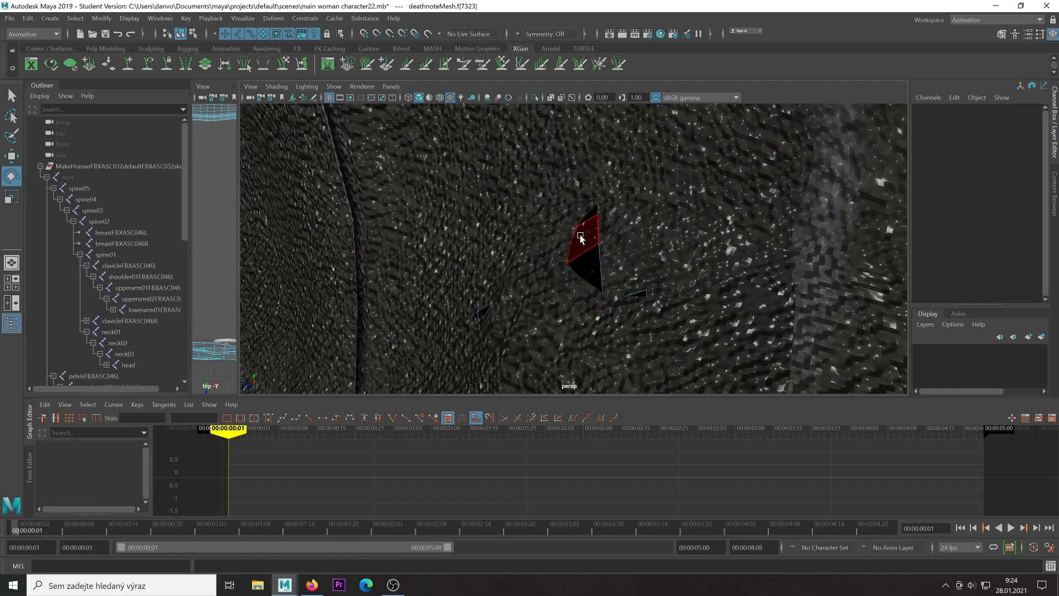
{"action": "scroll", "coordinate": [486, 313], "scroll_direction": "down", "scroll_amount": 2}
{"action": "scroll", "coordinate": [491, 311], "scroll_direction": "down", "scroll_amount": 2}
{"action": "scroll", "coordinate": [464, 229], "scroll_direction": "down", "scroll_amount": 1}
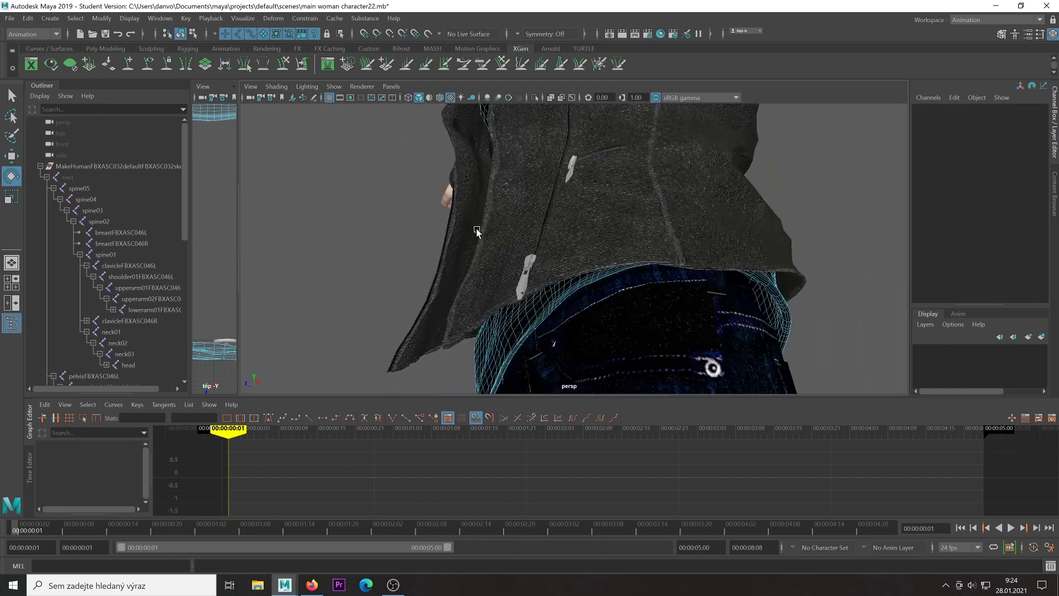
{"action": "scroll", "coordinate": [478, 229], "scroll_direction": "down", "scroll_amount": 1}
{"action": "scroll", "coordinate": [492, 232], "scroll_direction": "down", "scroll_amount": 2}
{"action": "scroll", "coordinate": [503, 237], "scroll_direction": "down", "scroll_amount": 2}
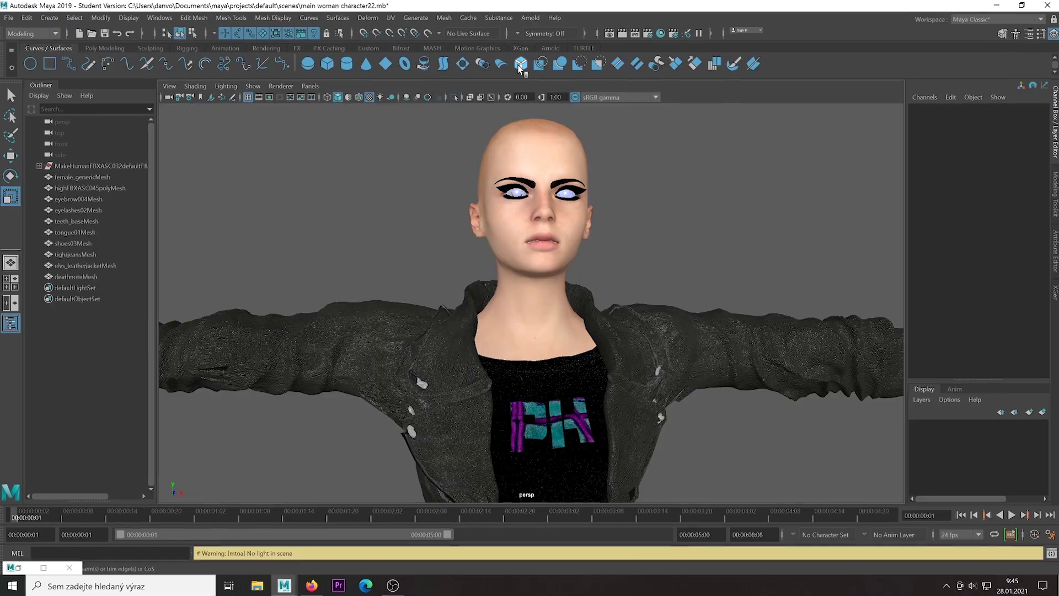